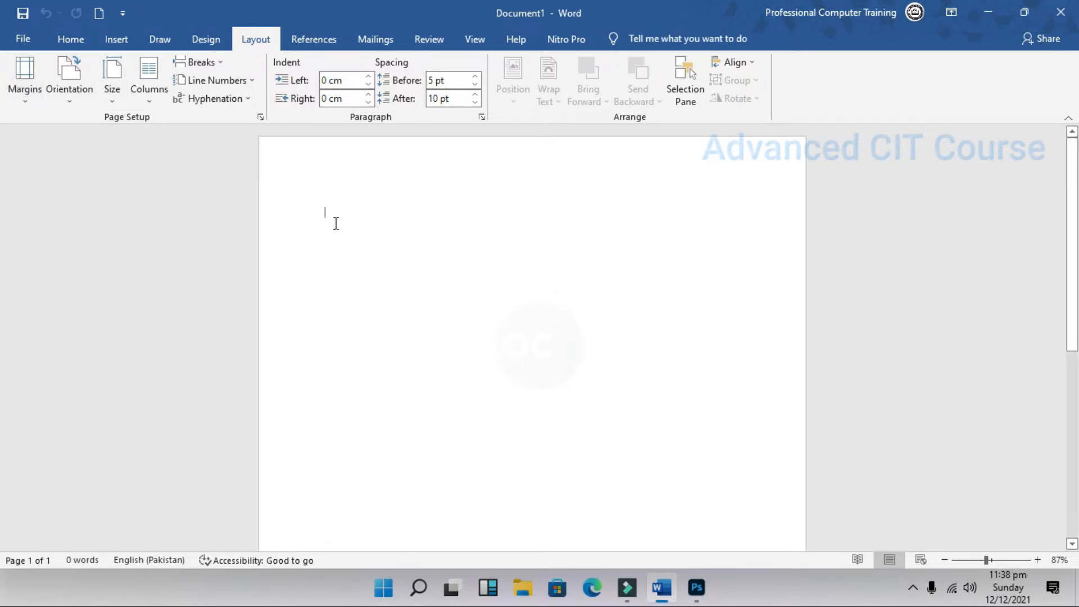
Step: Fill the blank document with sample paragraphs using the =rand() function
type("=")
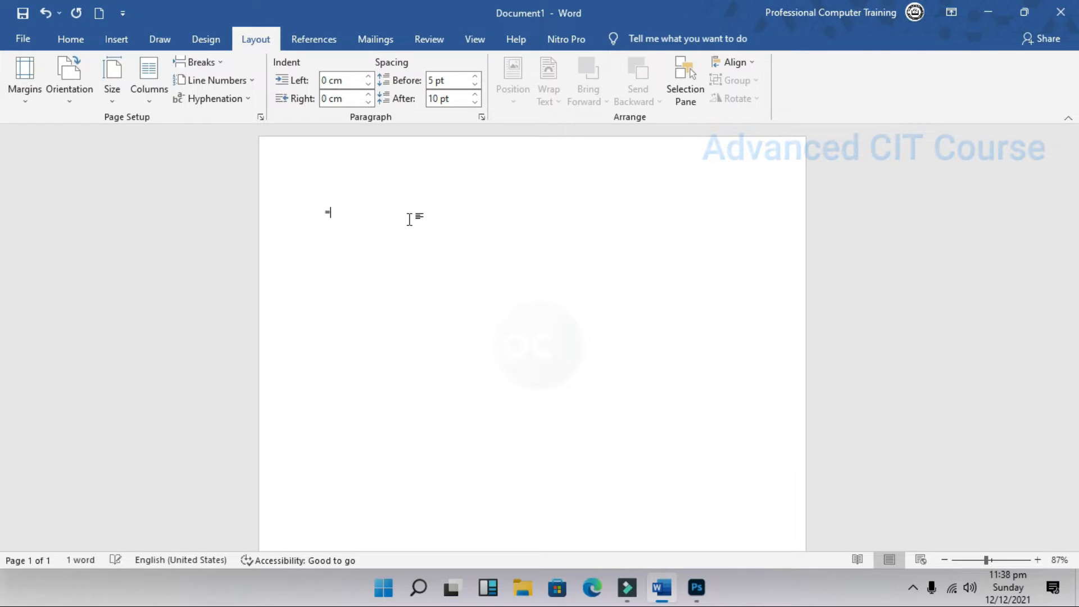
type("rand()")
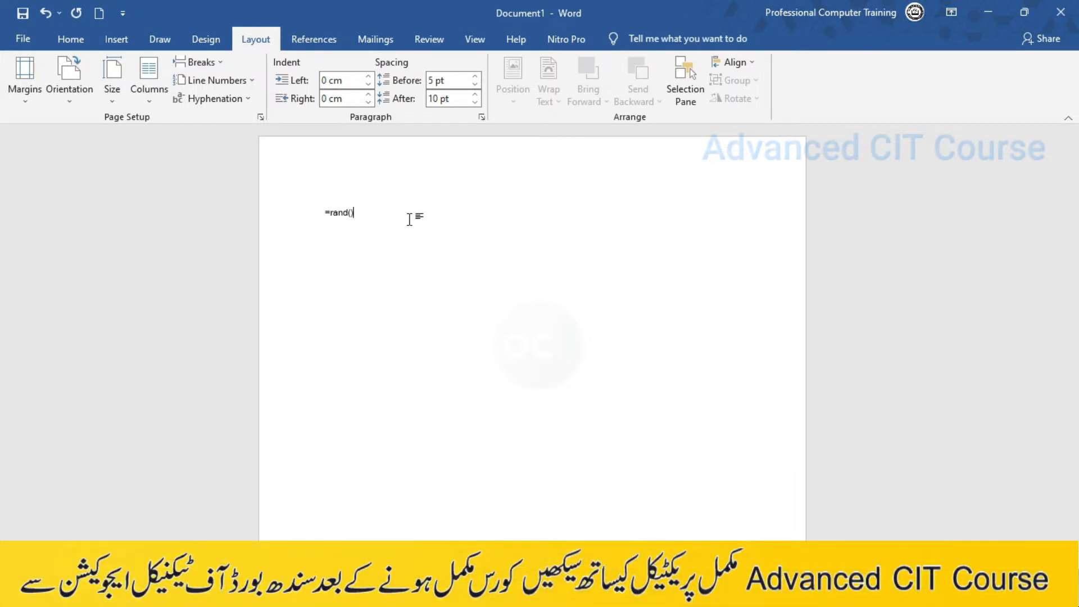
key("Return")
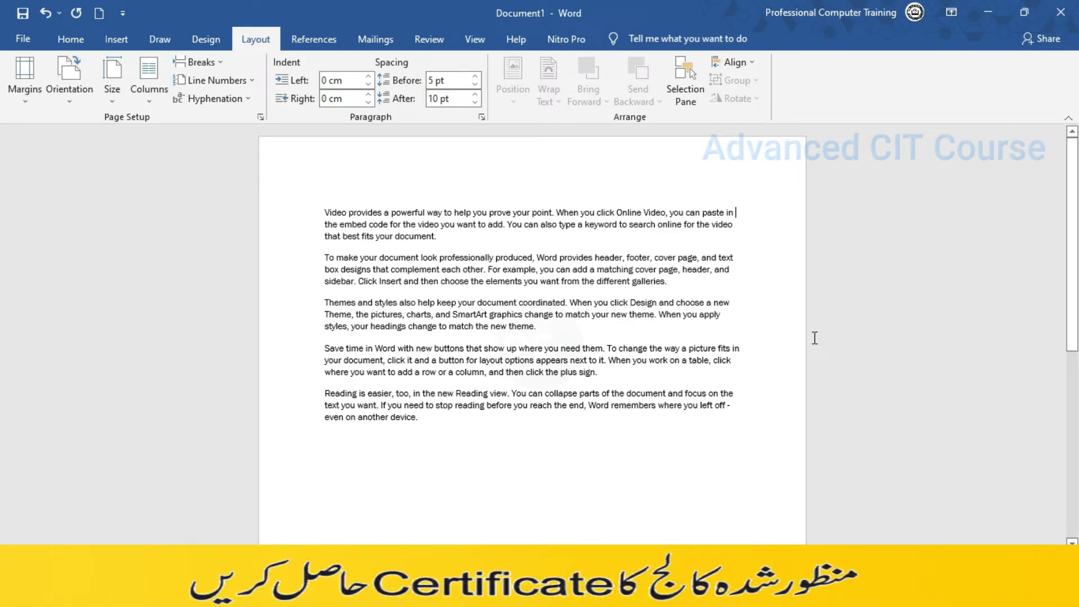
Step: Apply the Normal margin preset, and switch the page margins to the Narrow preset of 1.27 cm on all sides
left_click(35, 103)
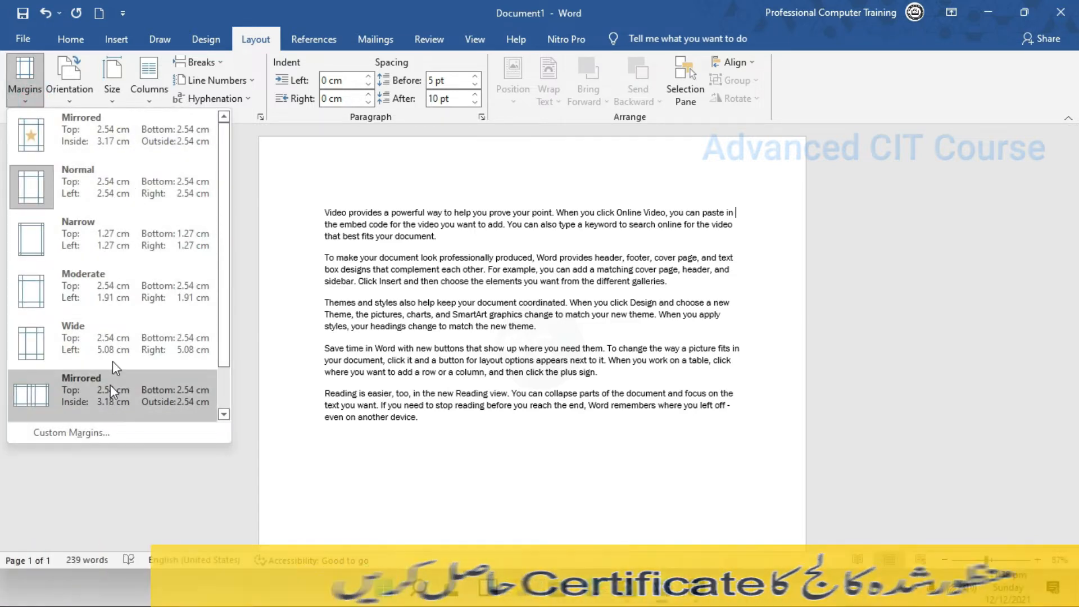
left_click(135, 207)
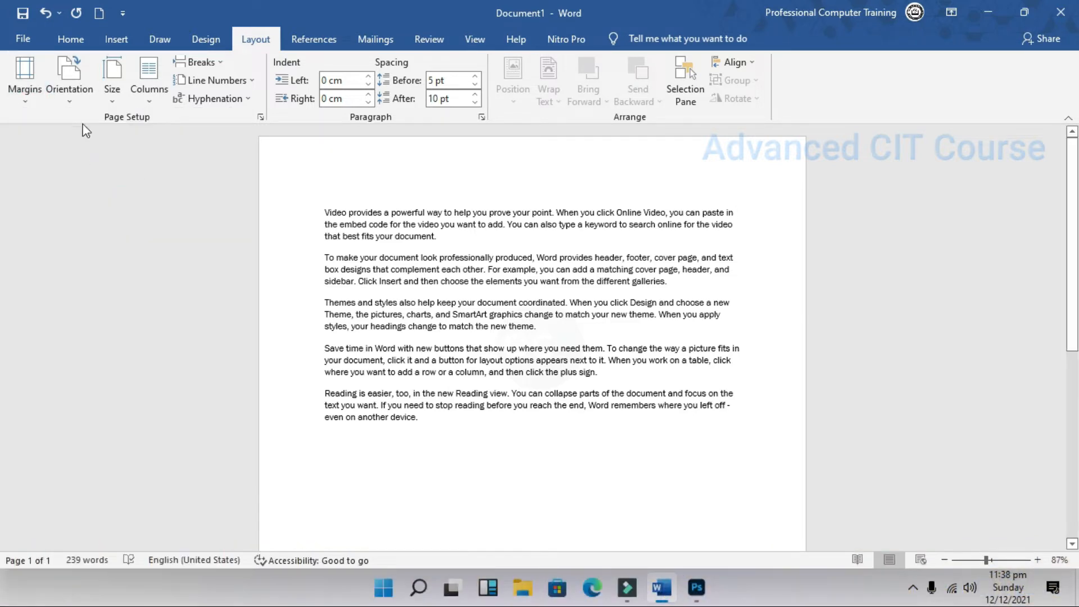
left_click(25, 84)
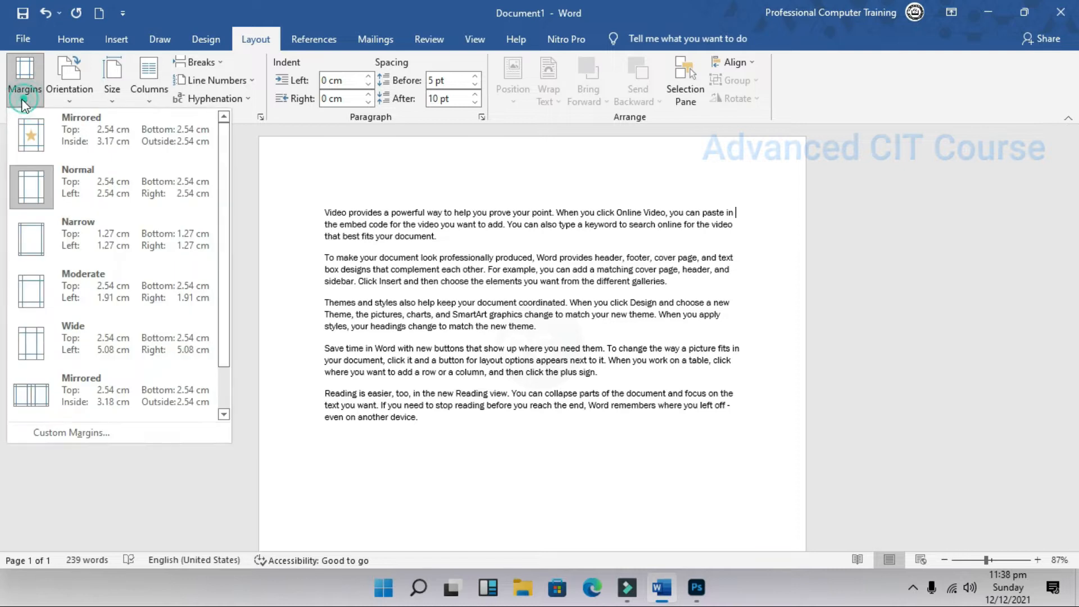
left_click(86, 245)
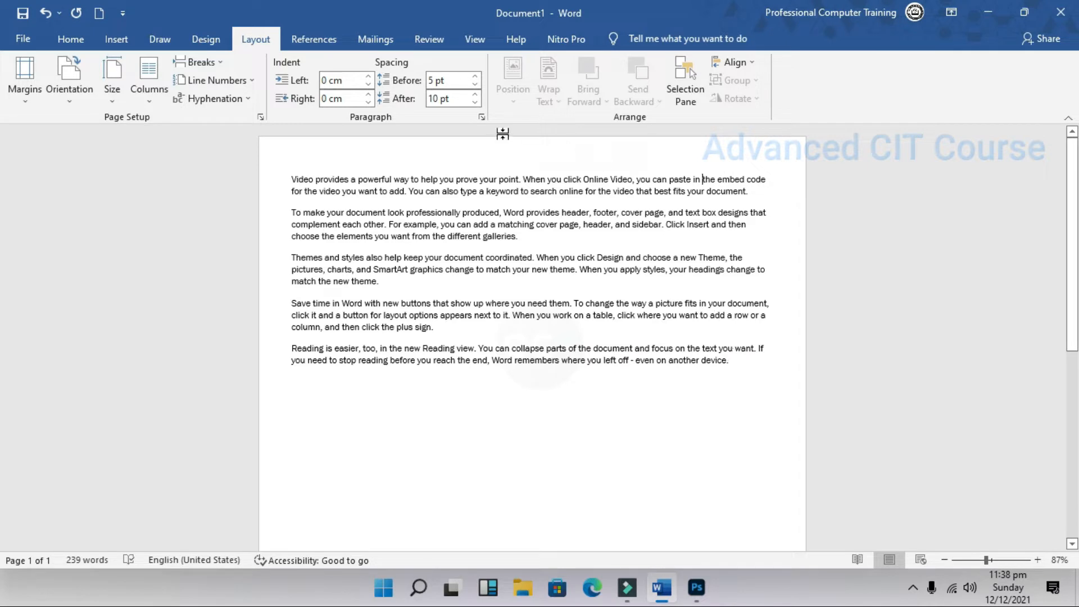
Step: Change the page orientation to Landscape with the whole page in view
left_click(68, 100)
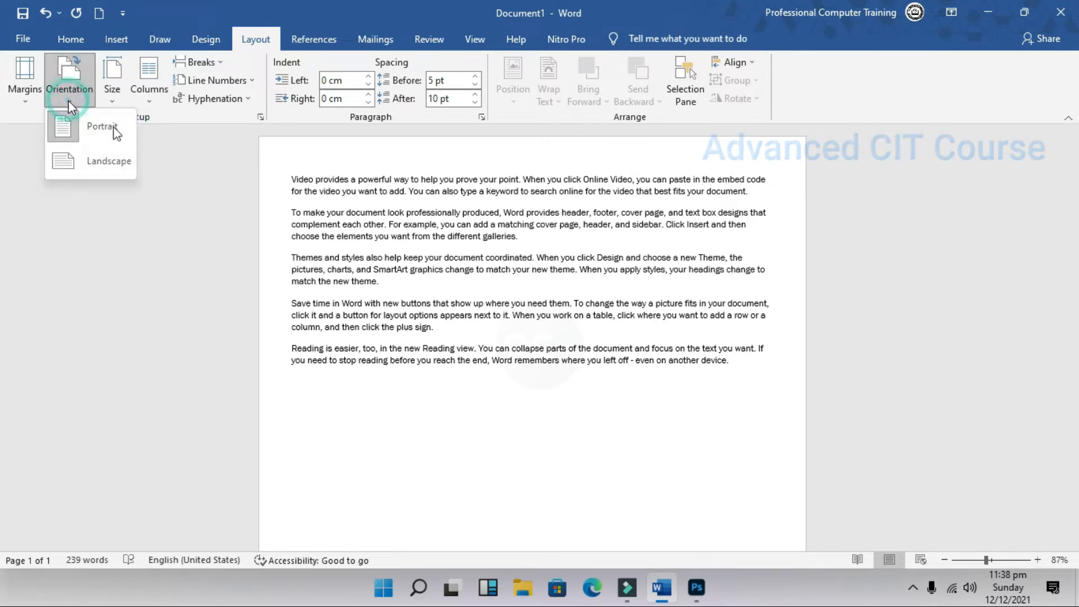
left_click_drag(988, 560, 962, 561)
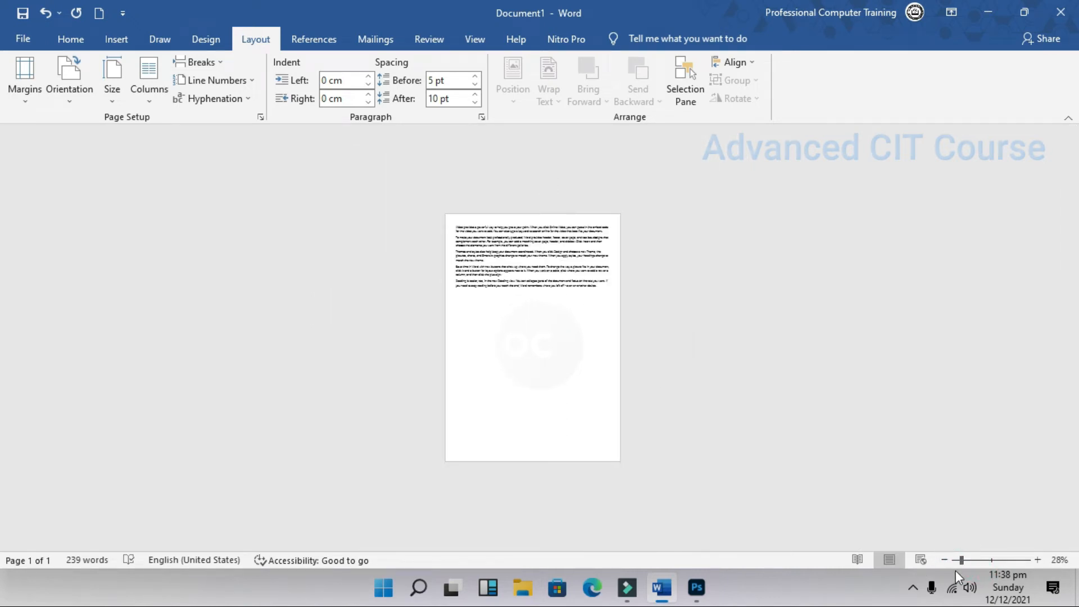
left_click(968, 559)
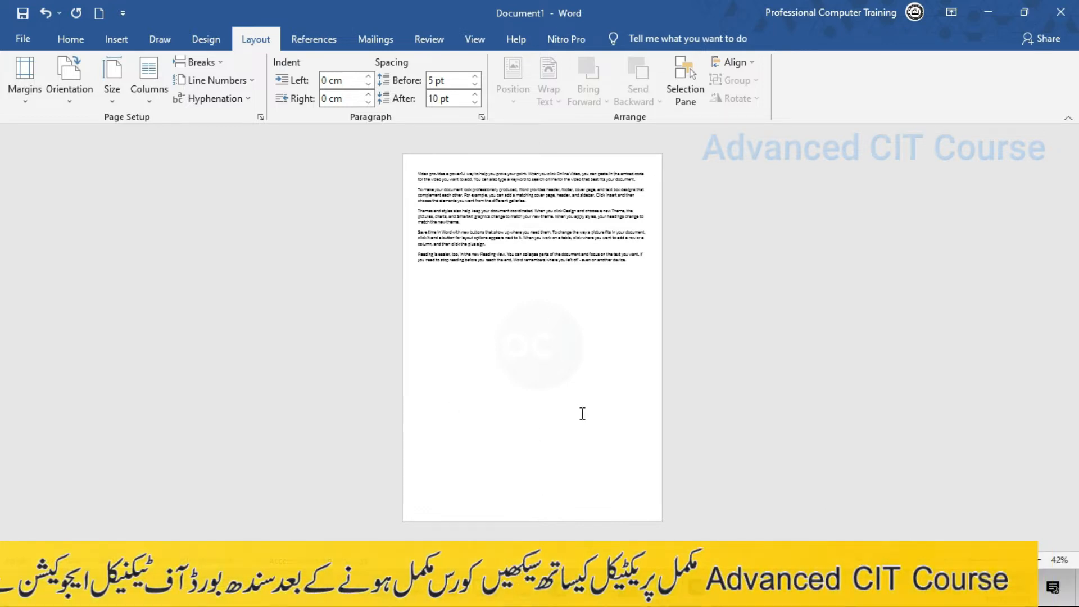
left_click(70, 98)
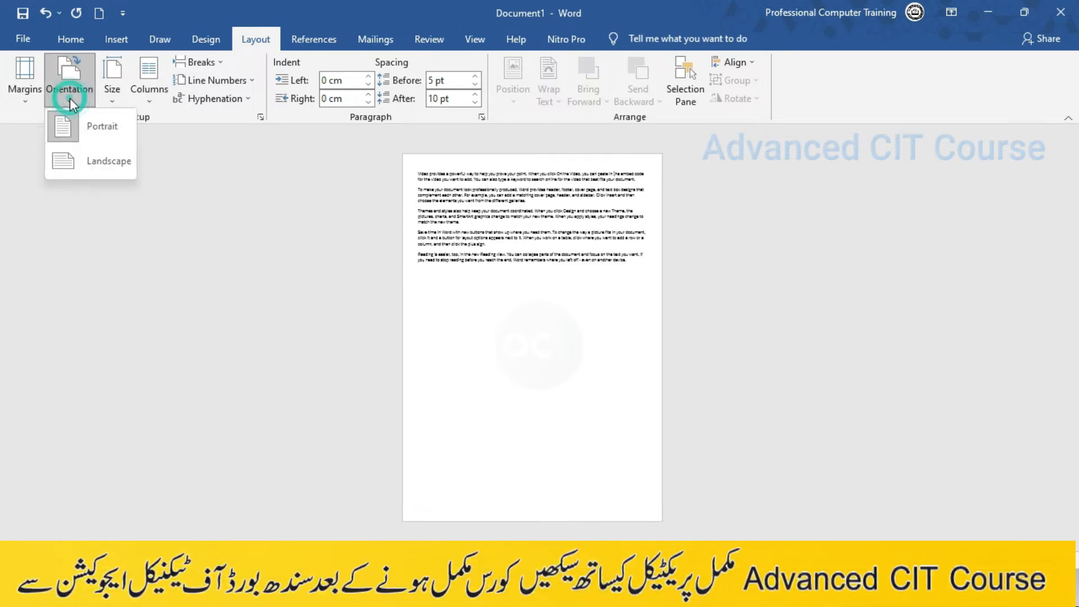
left_click(99, 168)
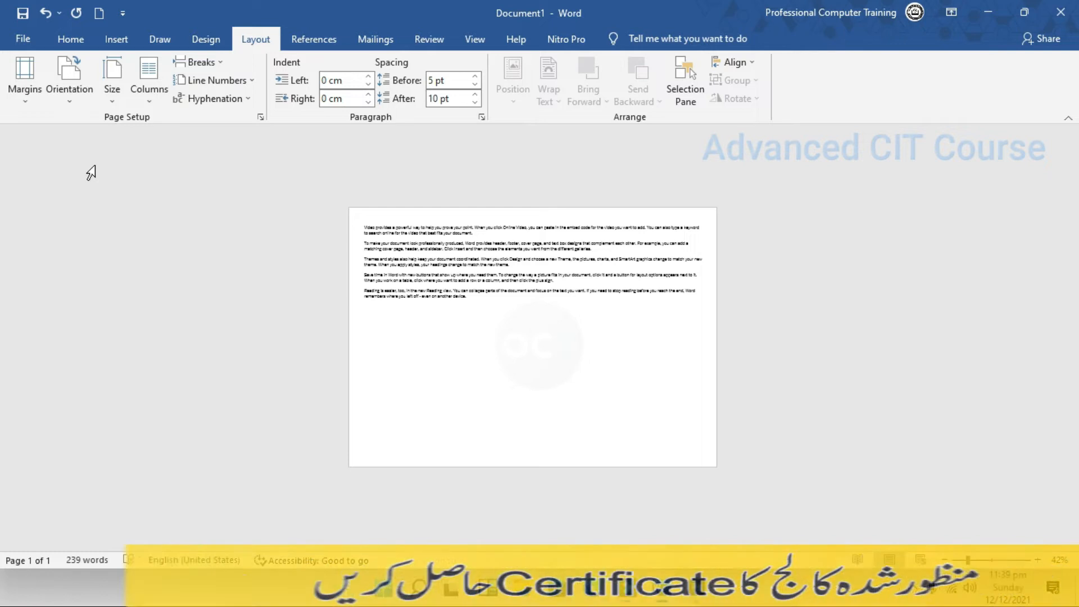
Step: Switch the page orientation back to Portrait
left_click(68, 90)
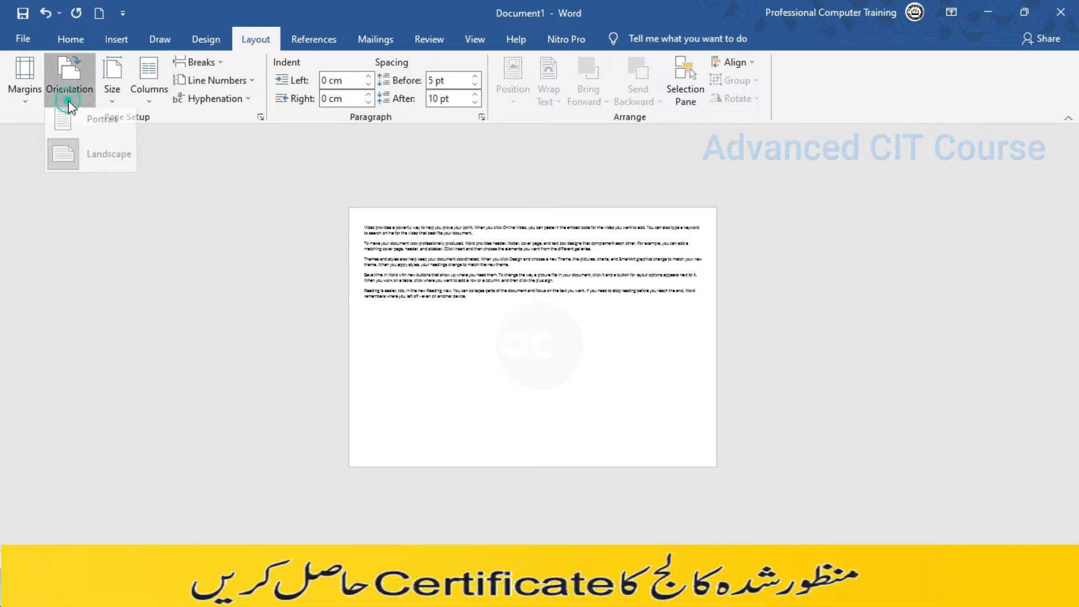
left_click(78, 117)
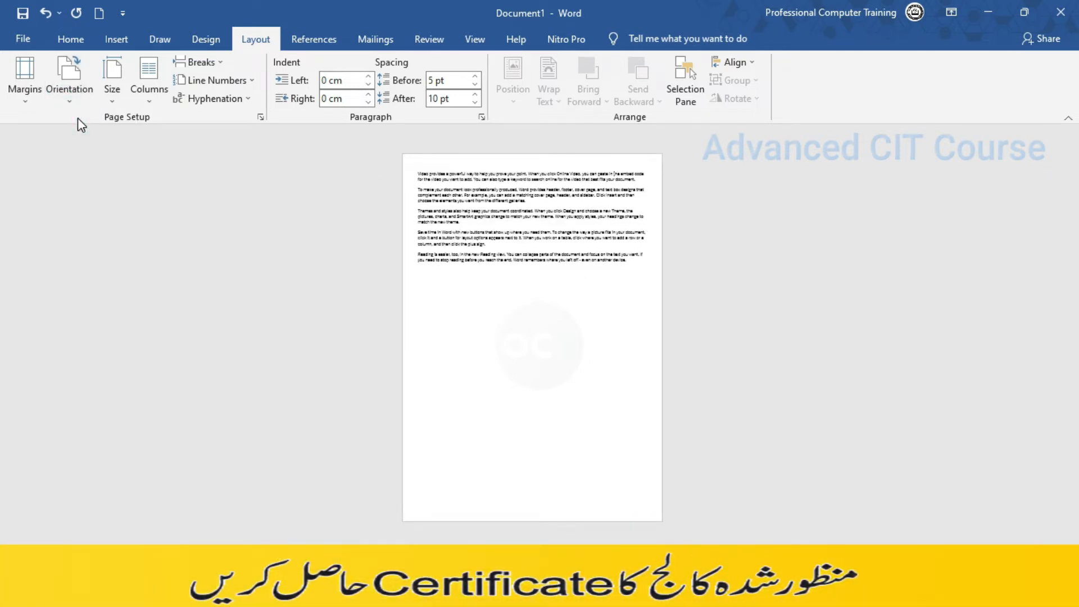
left_click(65, 93)
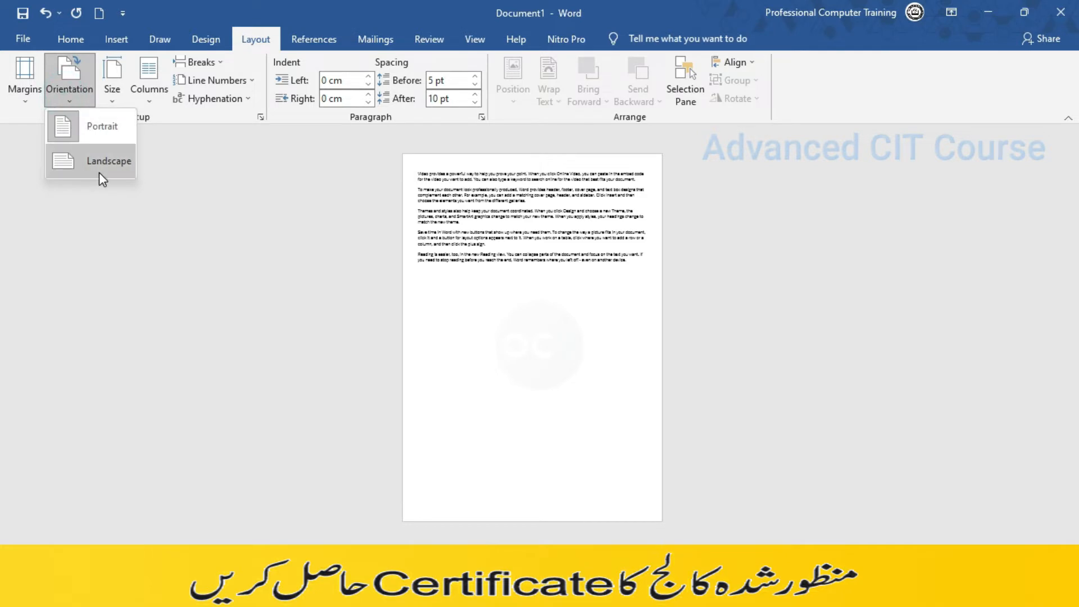
left_click(228, 117)
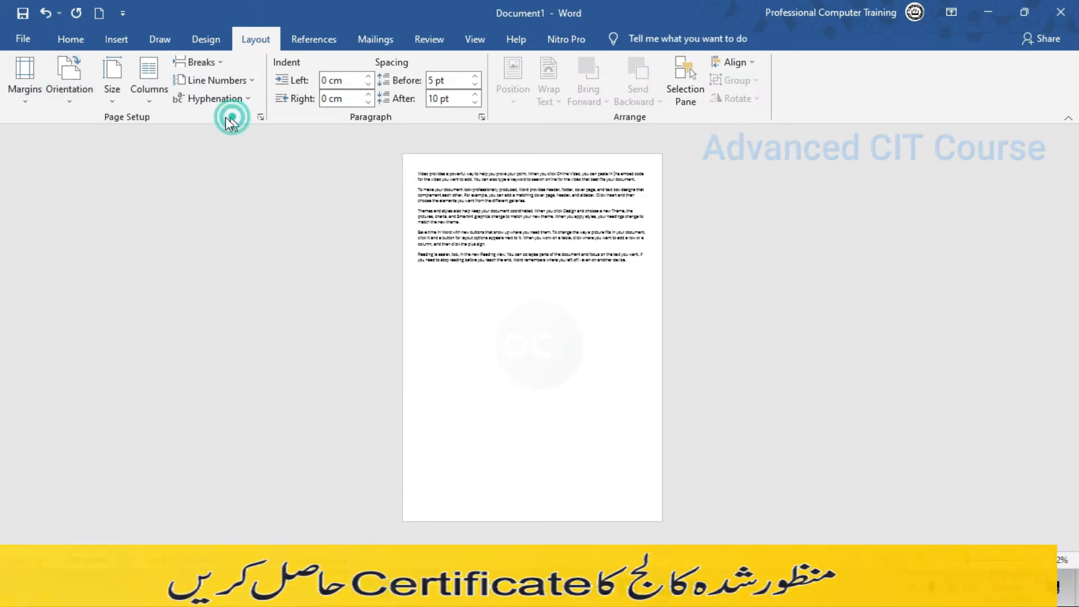
Step: Look through the preset paper sizes and set the page to A4, 21 cm x 29.7 cm
left_click(114, 102)
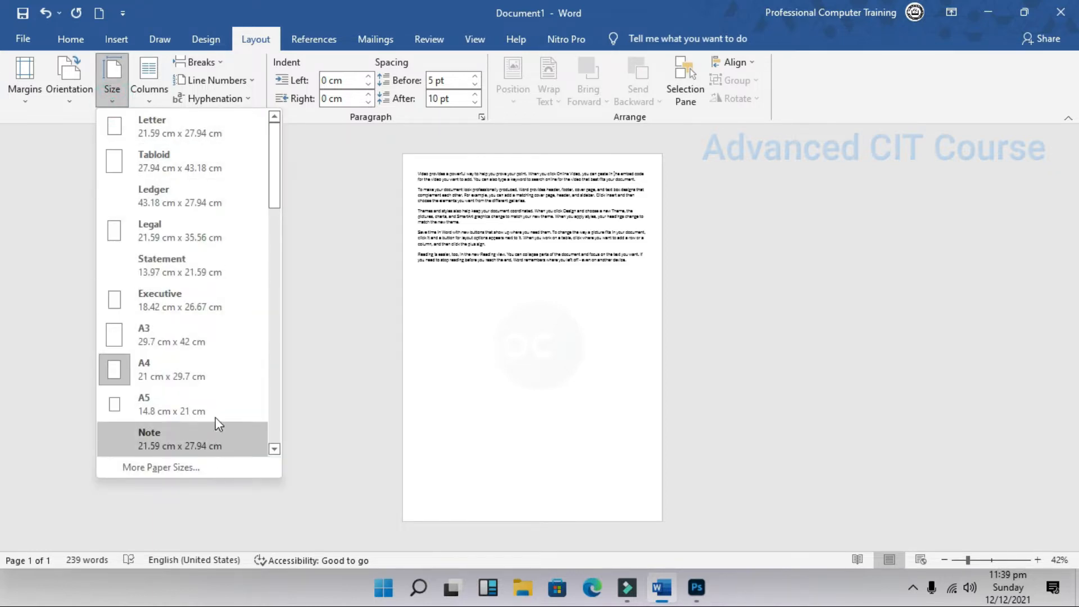
left_click(288, 199)
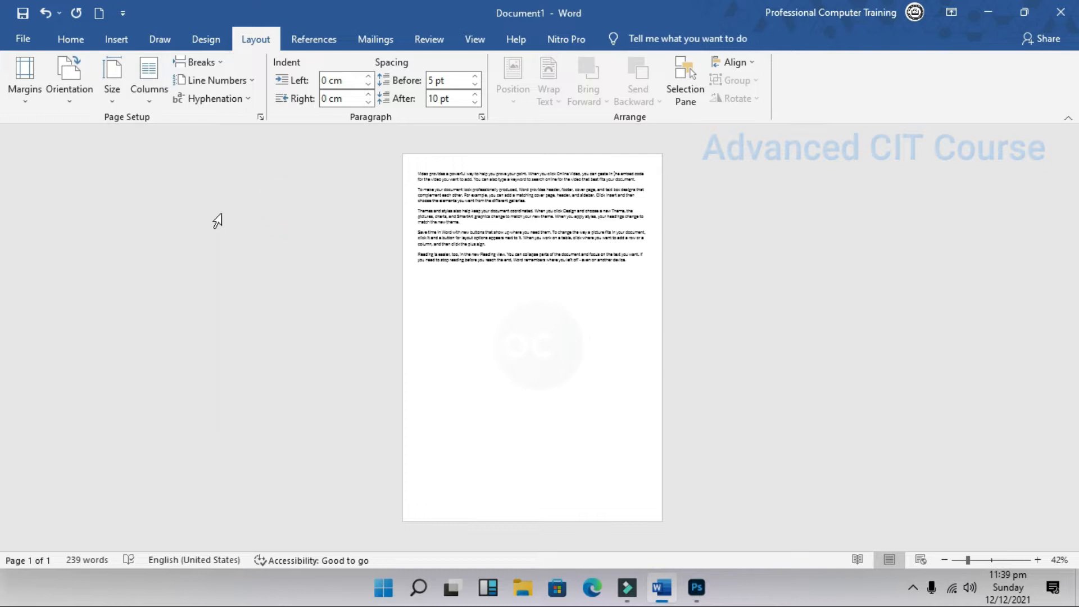
left_click(114, 88)
left_click_drag(274, 180, 264, 157)
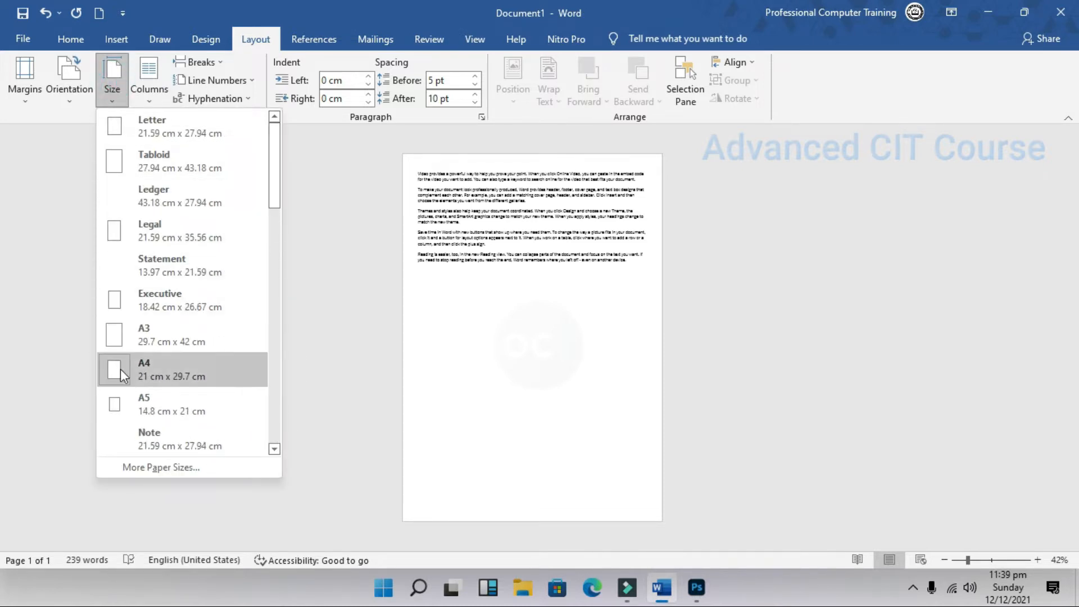
left_click(134, 384)
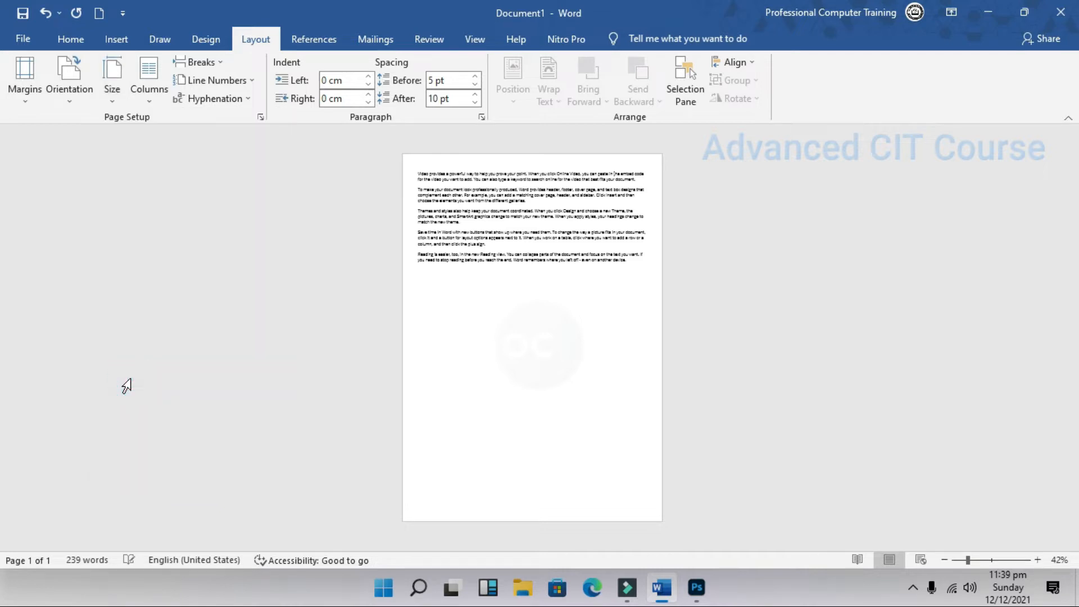
Step: Lay out the second and third paragraphs in three columns
left_click(992, 561)
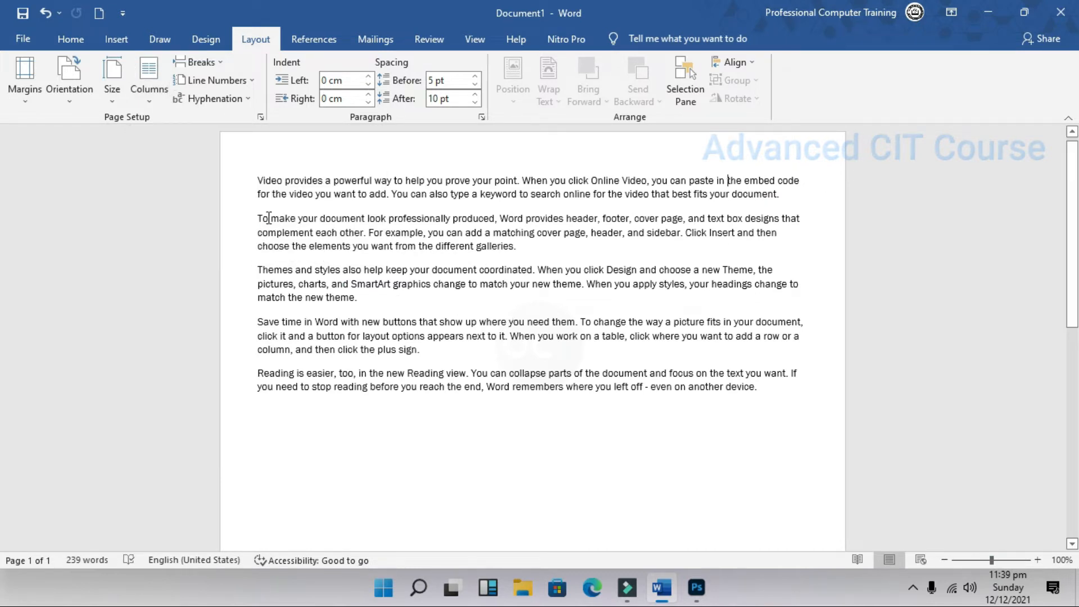
left_click_drag(259, 217, 568, 308)
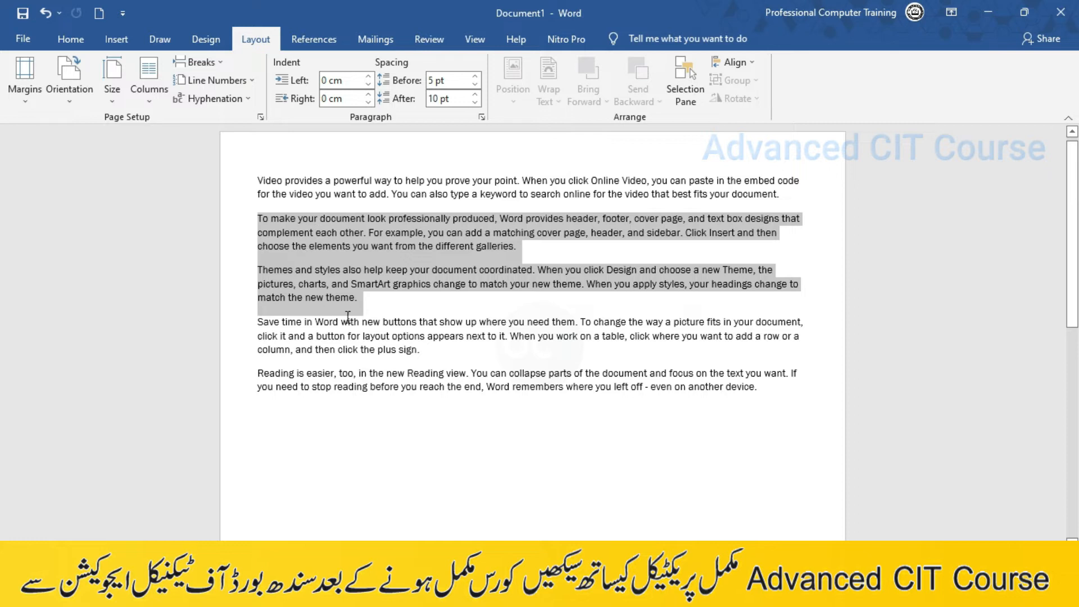
left_click(150, 98)
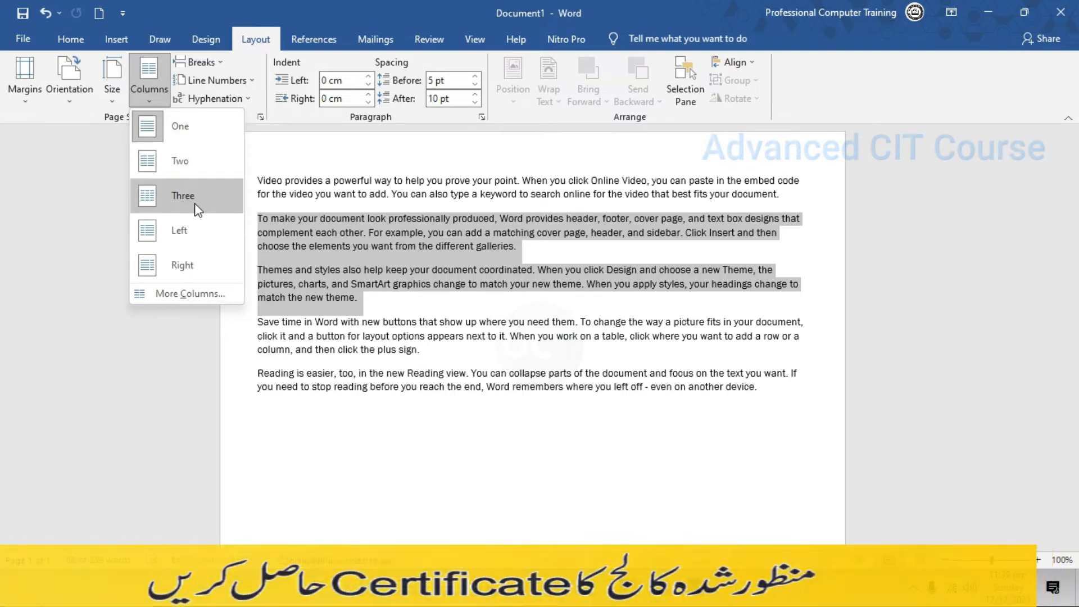
left_click(195, 203)
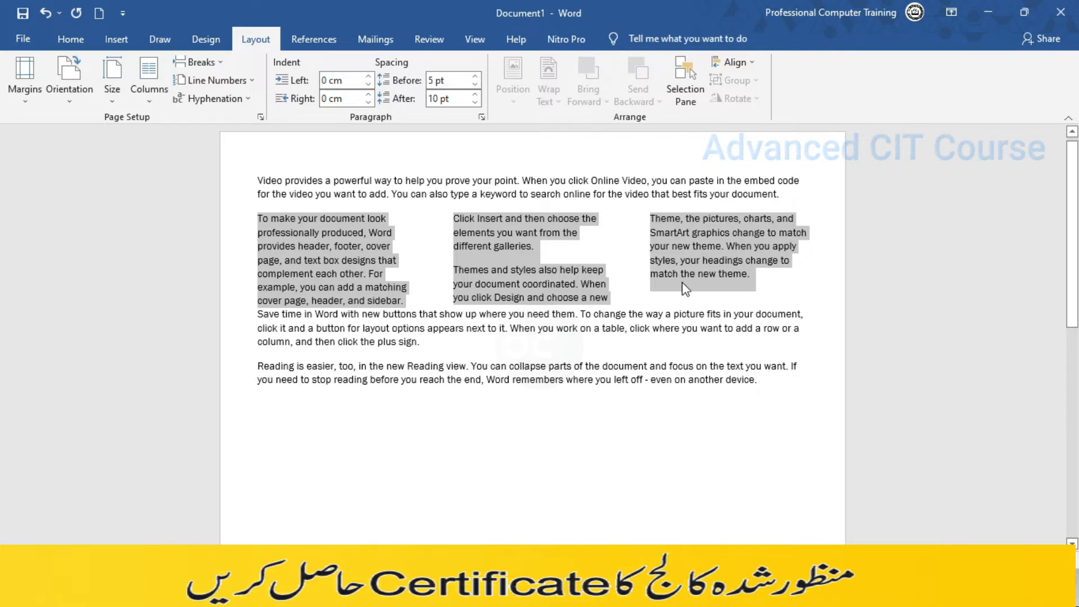
Step: Increase the number of columns for the selected paragraphs to 4
left_click(147, 100)
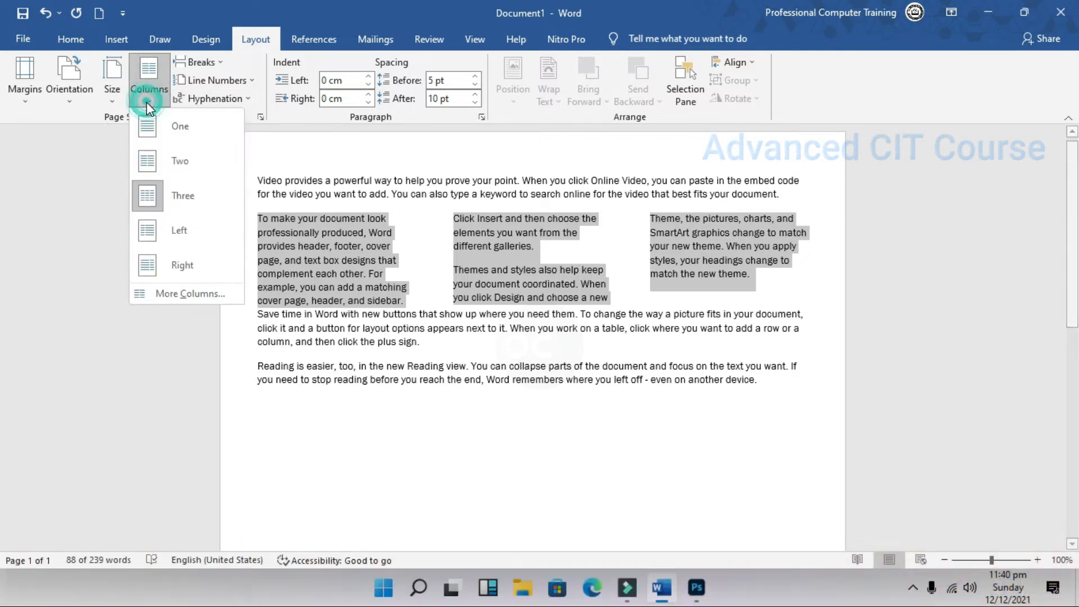
left_click(181, 293)
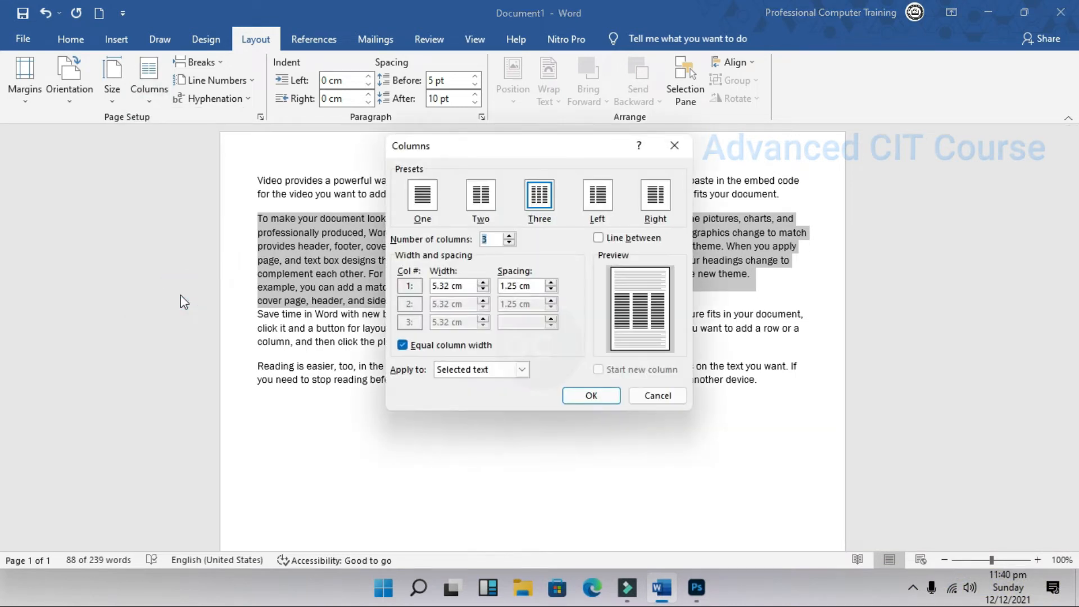
left_click_drag(514, 141, 811, 148)
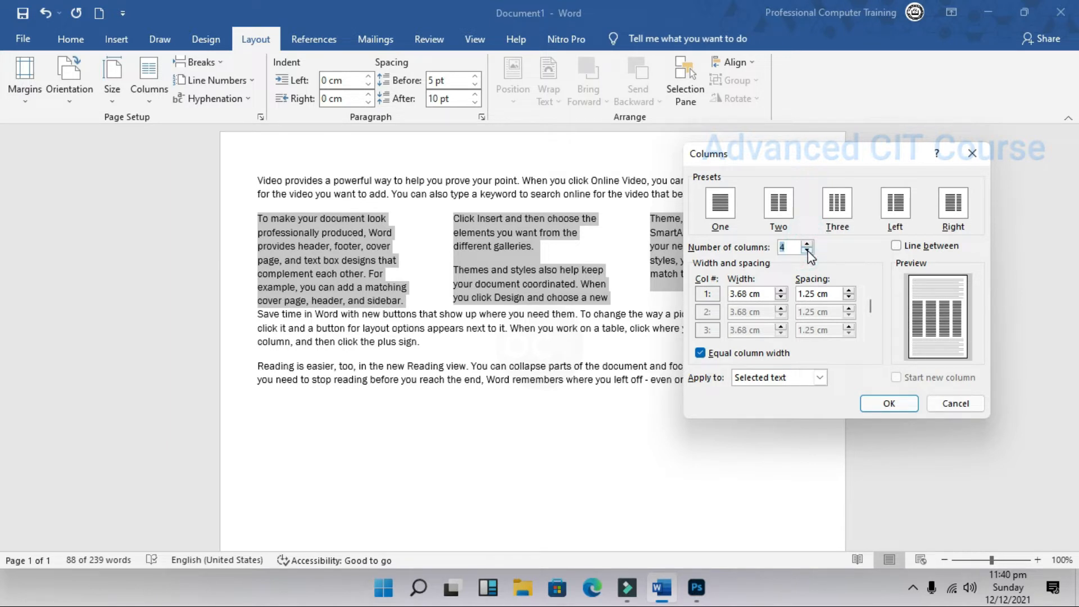
left_click(888, 406)
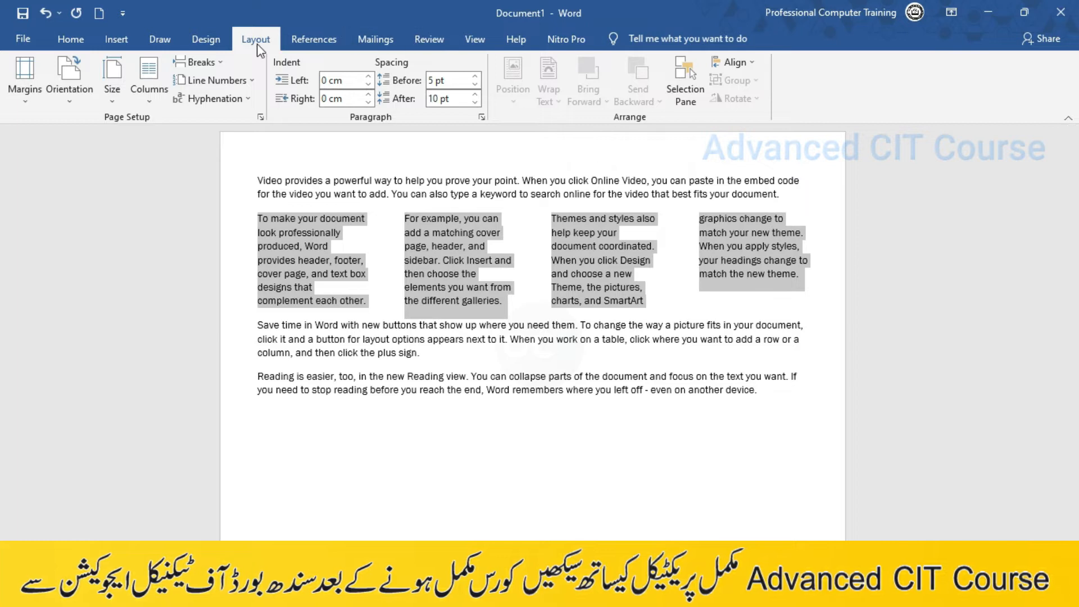
Step: Set the spacing between the four equal columns to 1.08 cm, giving each a 3.8 cm width
left_click(145, 103)
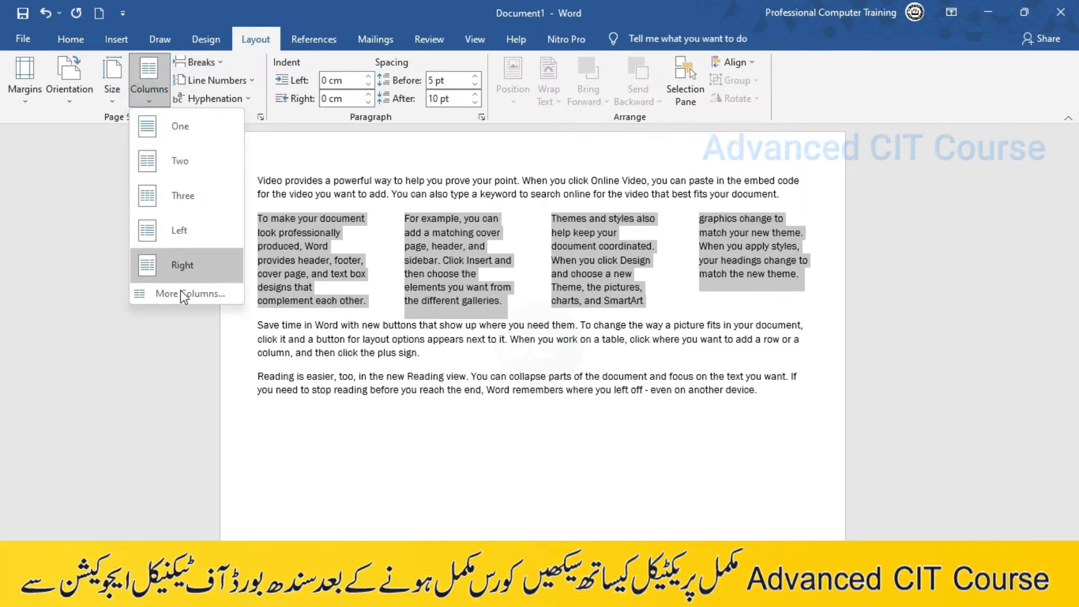
left_click(181, 294)
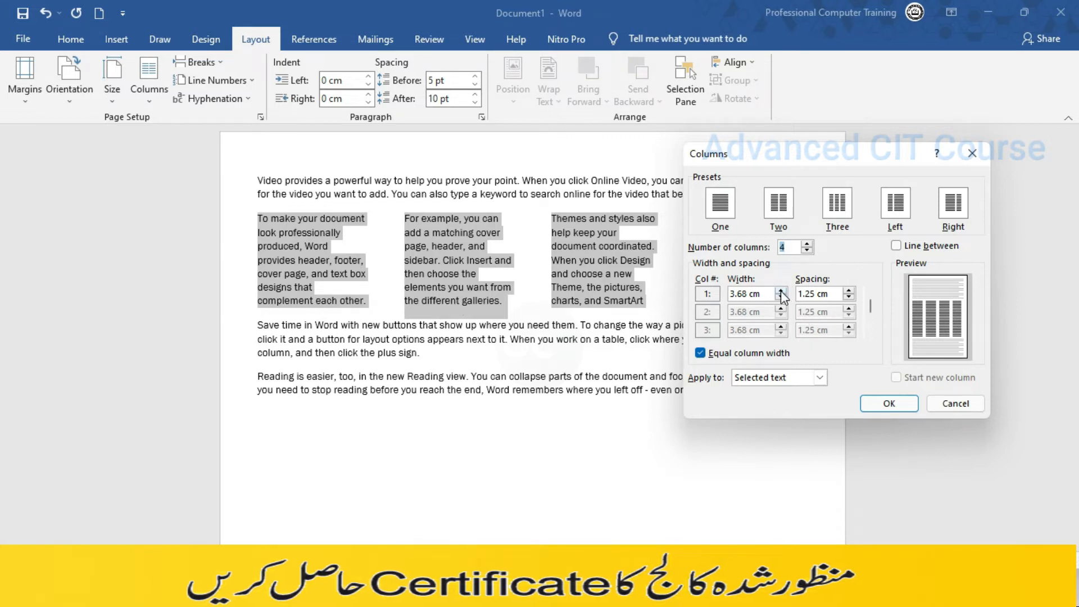
left_click(832, 292)
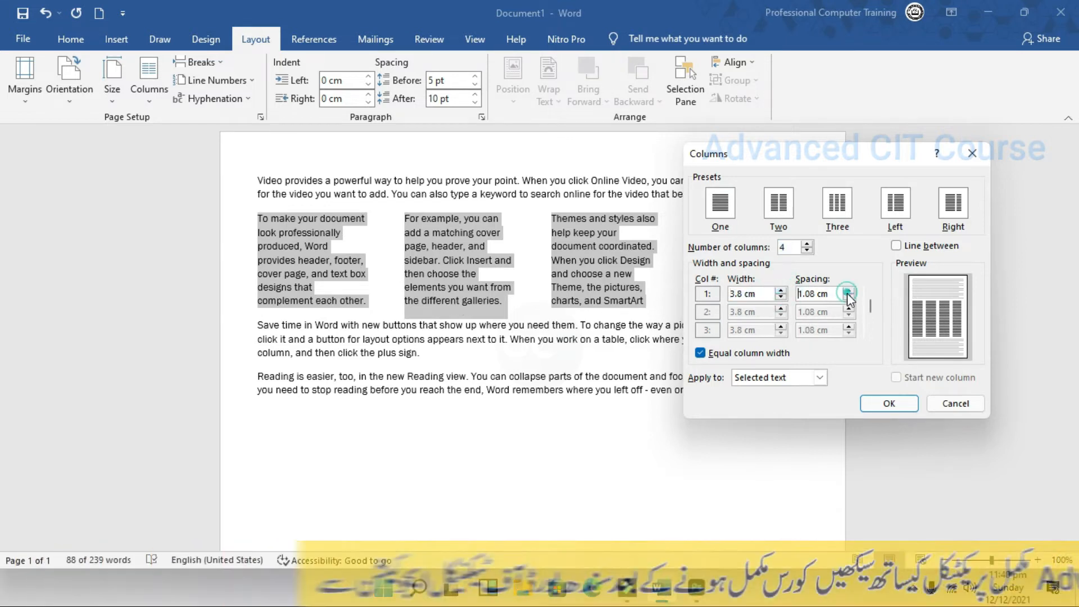
left_click(888, 404)
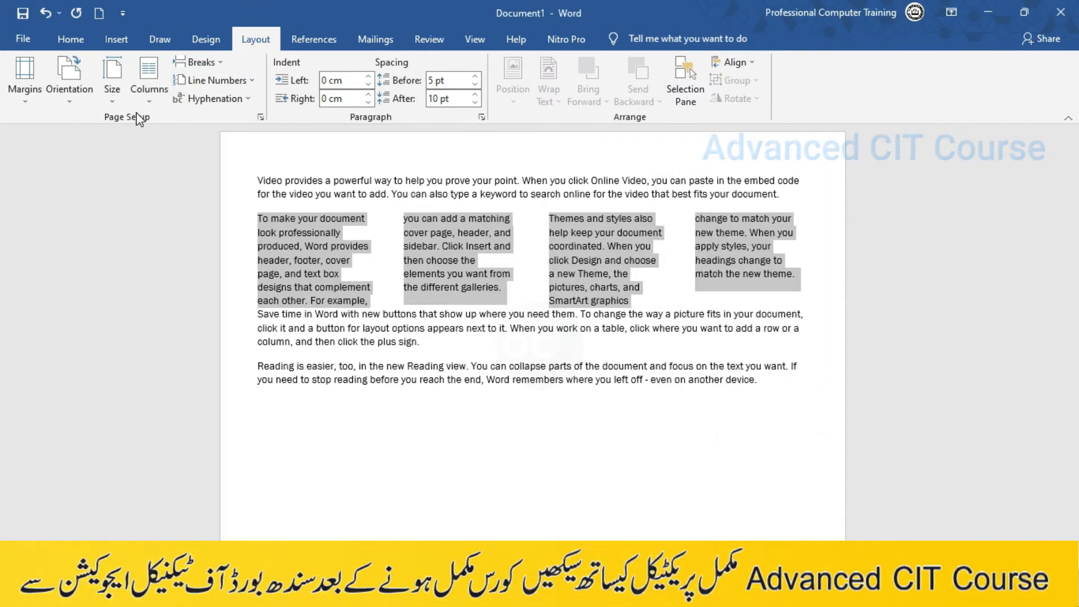
Step: Turn off equal column width for the selected paragraphs and set the second column's width to 4.2 cm
left_click(149, 99)
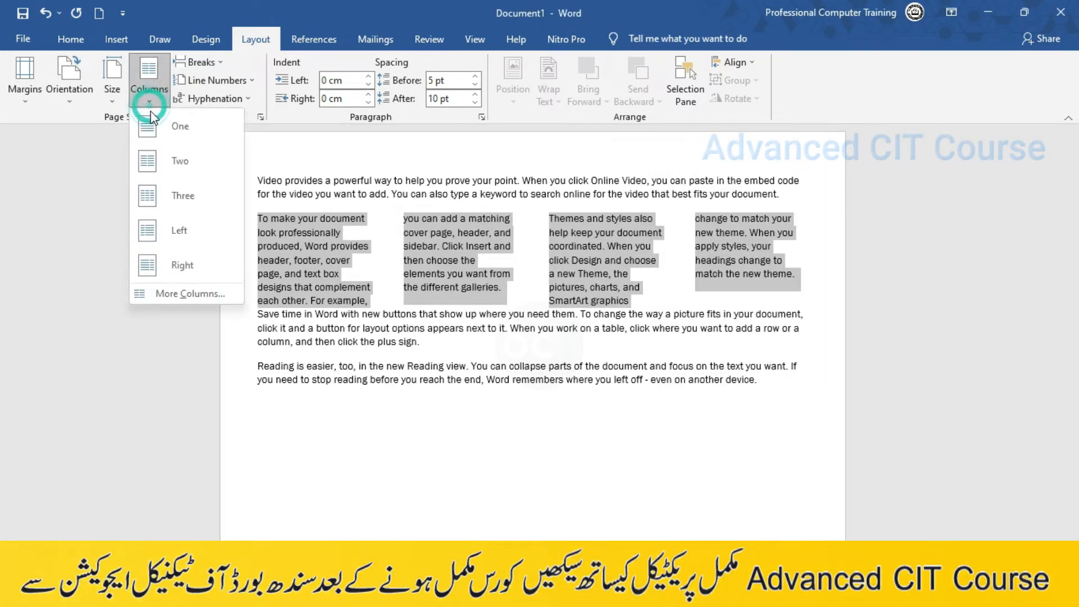
left_click(187, 293)
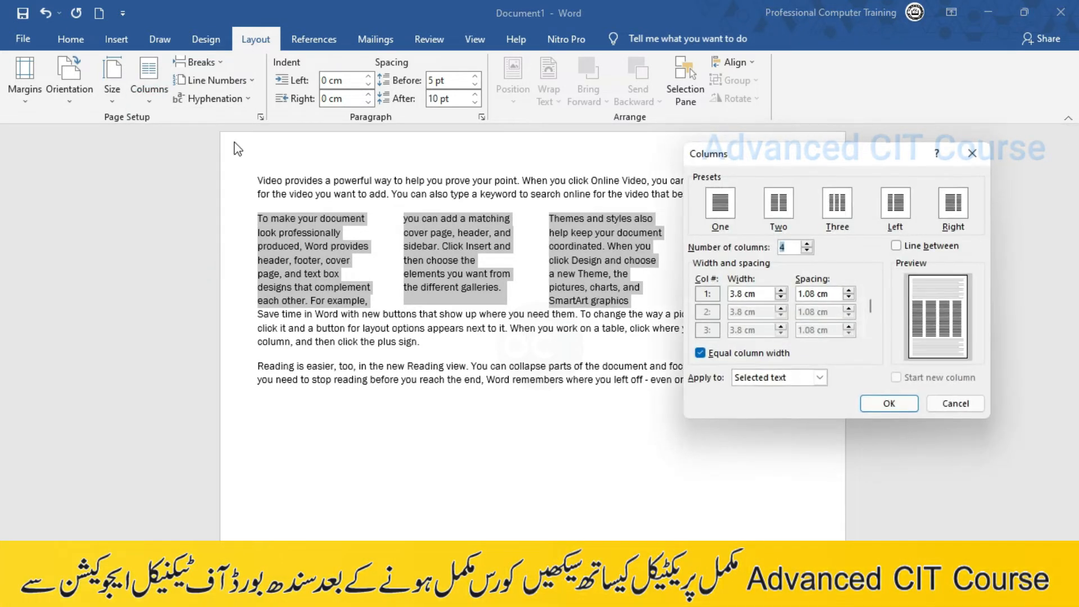
left_click(700, 353)
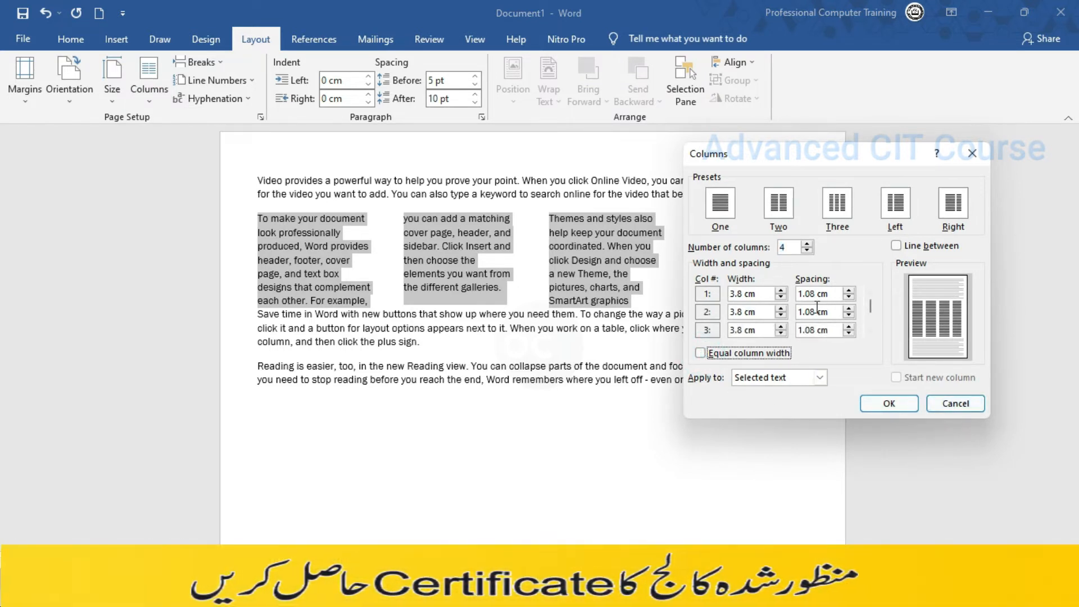
left_click(780, 310)
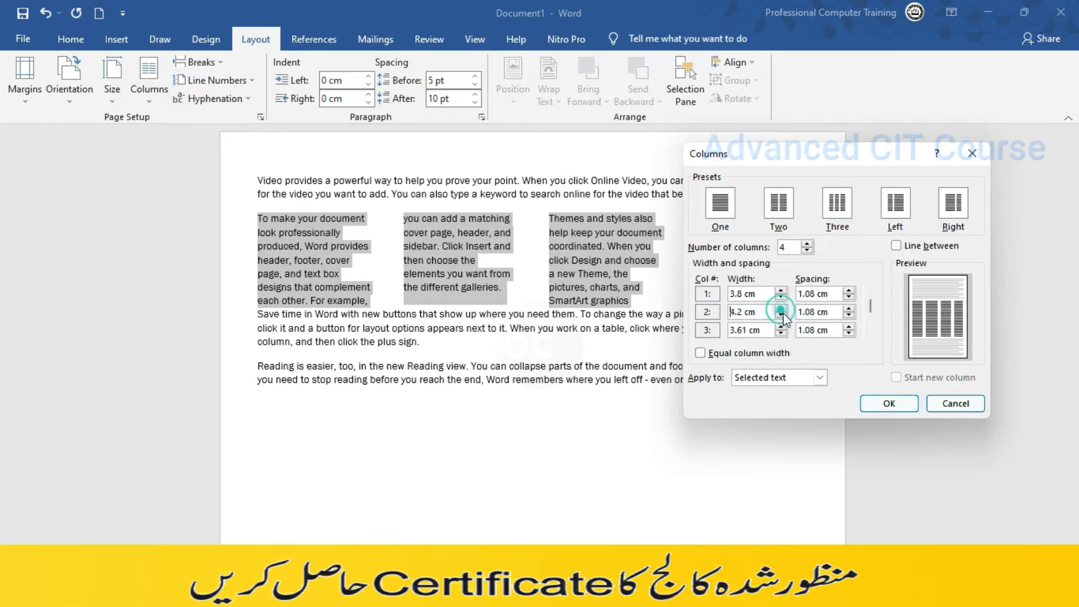
left_click(889, 403)
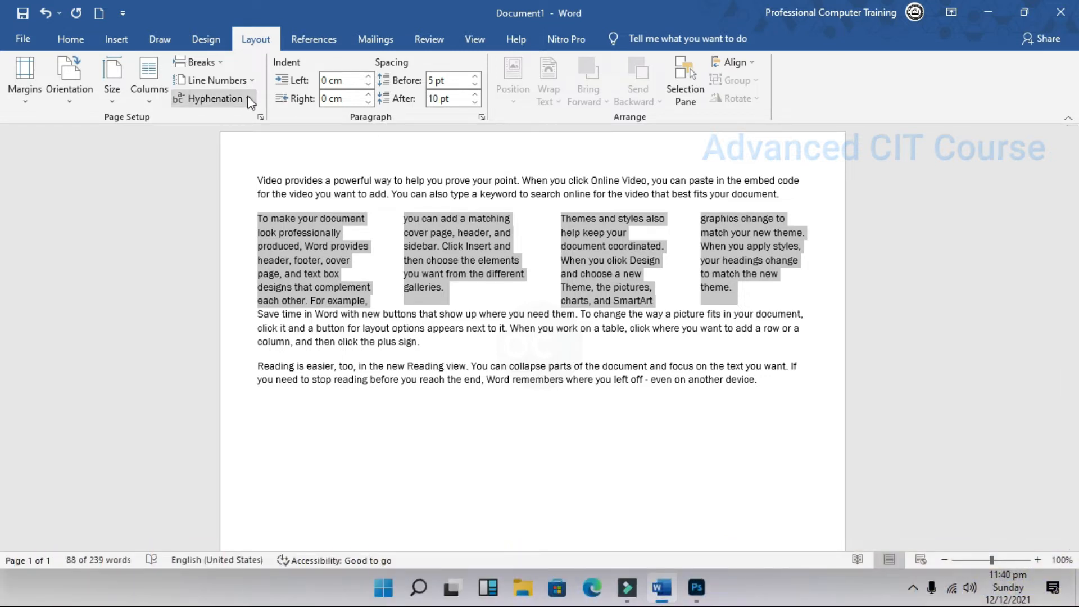
Step: Reduce the spacing after the second column of the selected paragraphs to 0.6 cm
left_click(157, 104)
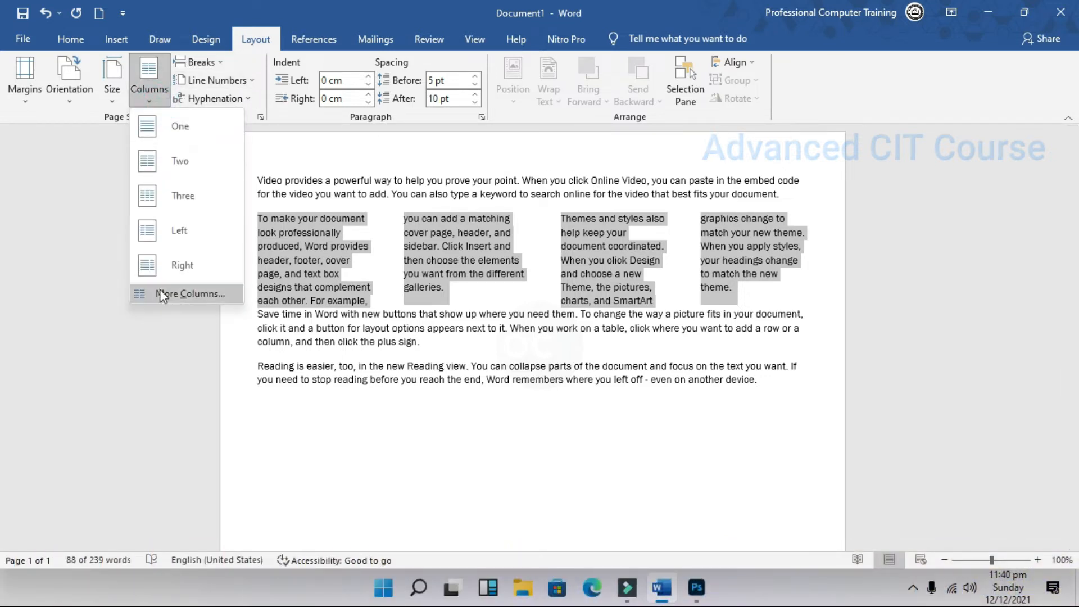
left_click(160, 290)
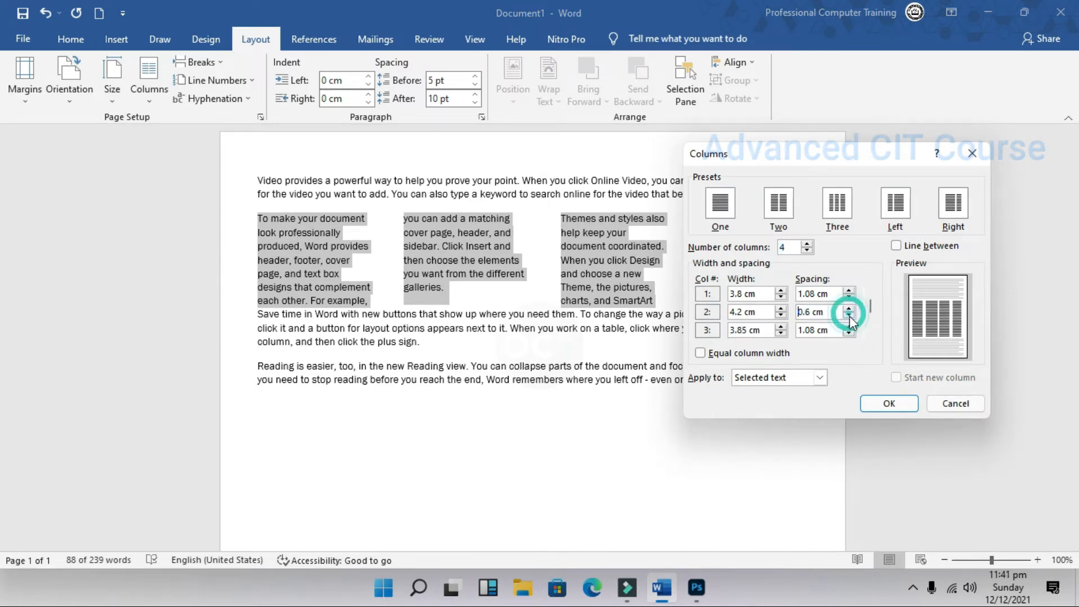
left_click(889, 403)
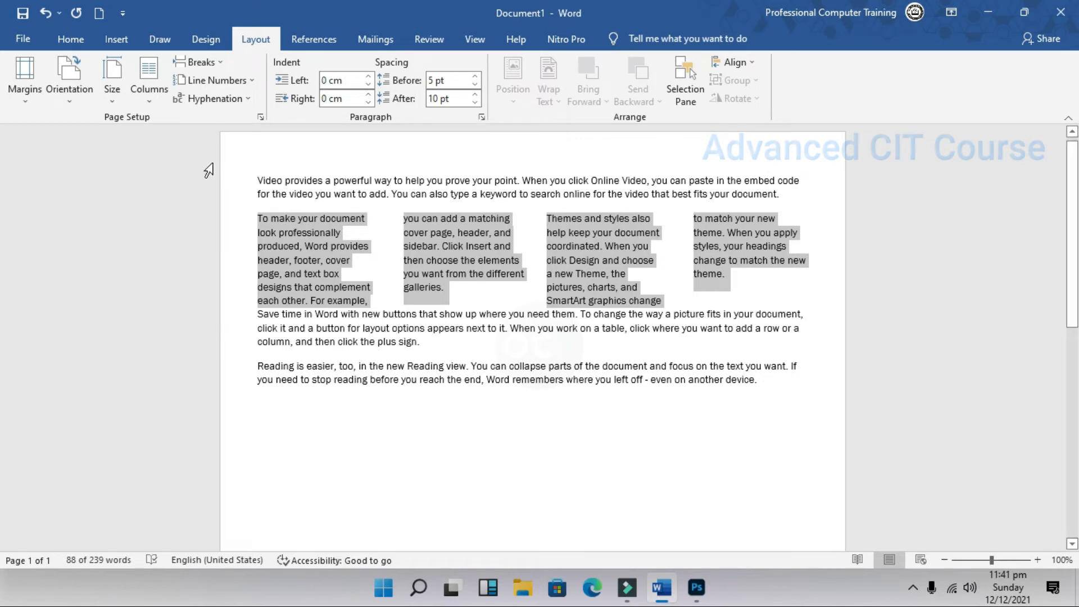
Step: Look through the available page break and section break types
scroll(398, 308, "down", 3)
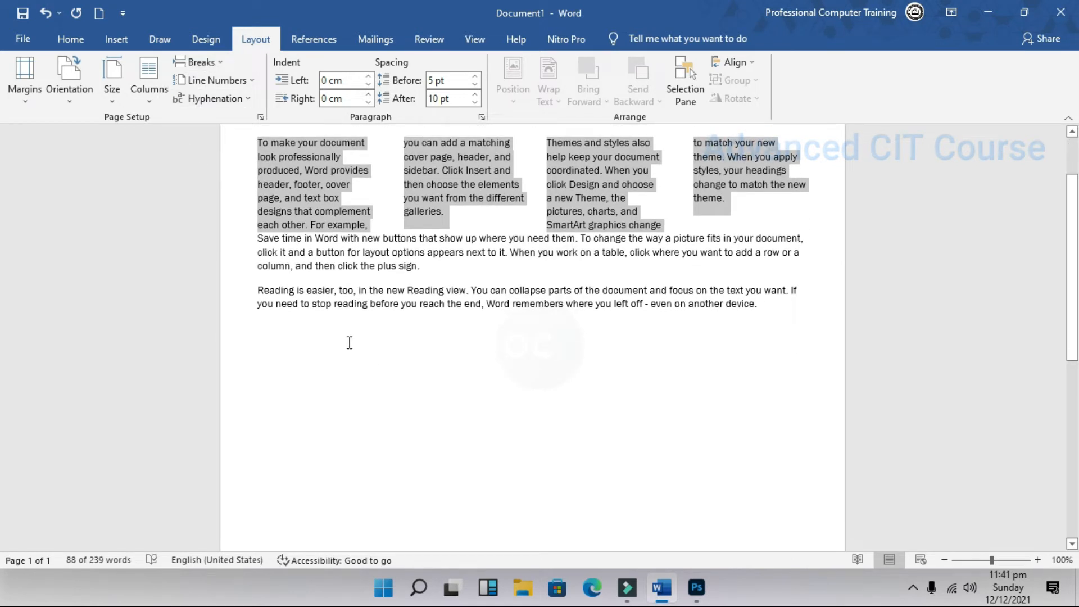
scroll(349, 340, "up", 2)
left_click(350, 341)
left_click(219, 62)
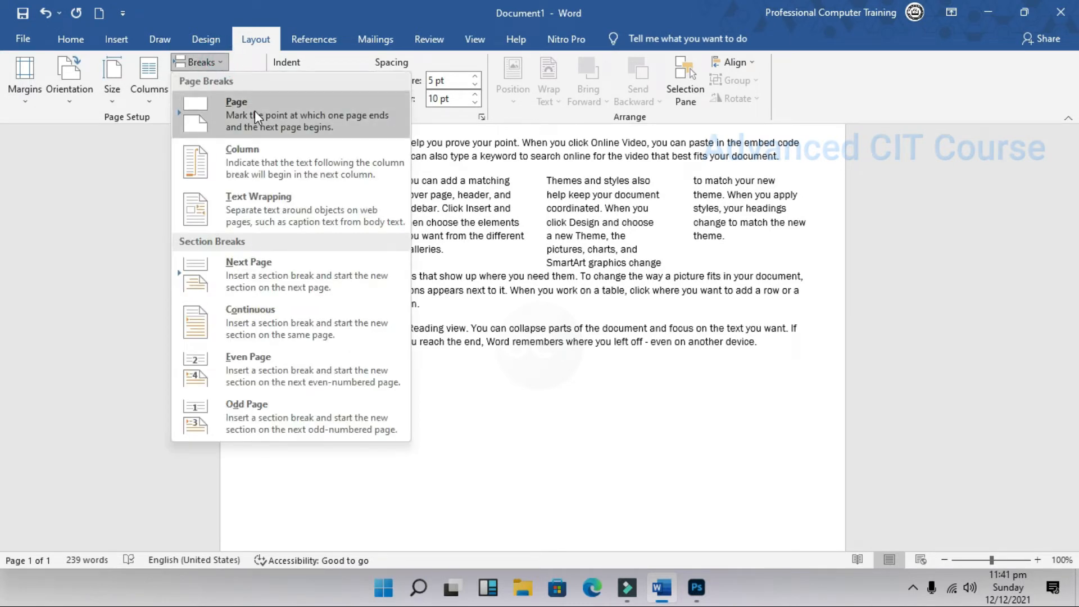
left_click(366, 291)
Step: Add continuous line numbers to the document and check the numbering across its pages
scroll(313, 203, "up", 2)
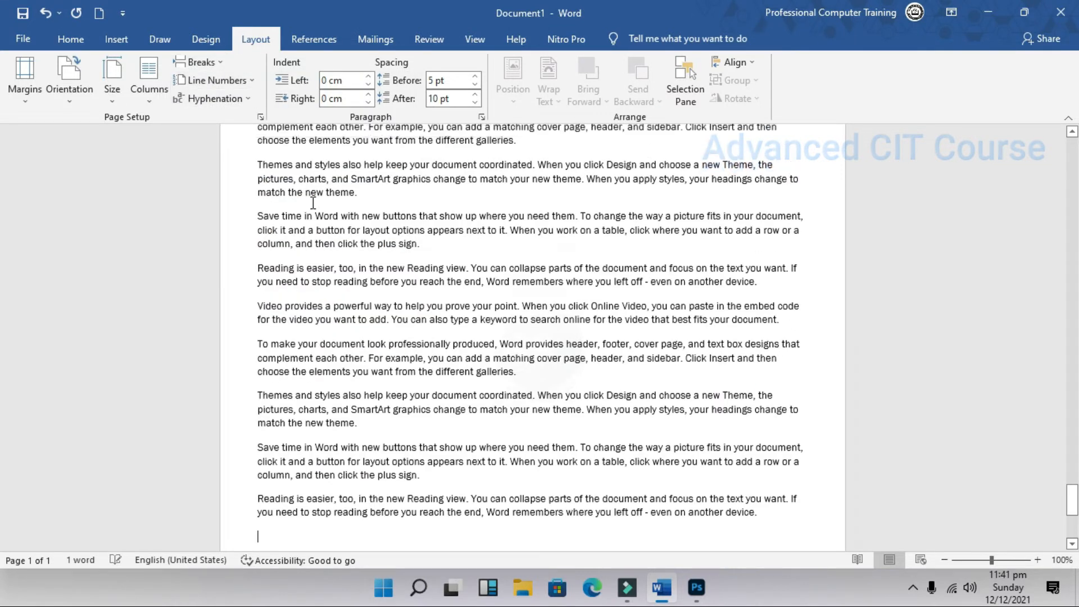
scroll(313, 203, "down", 5)
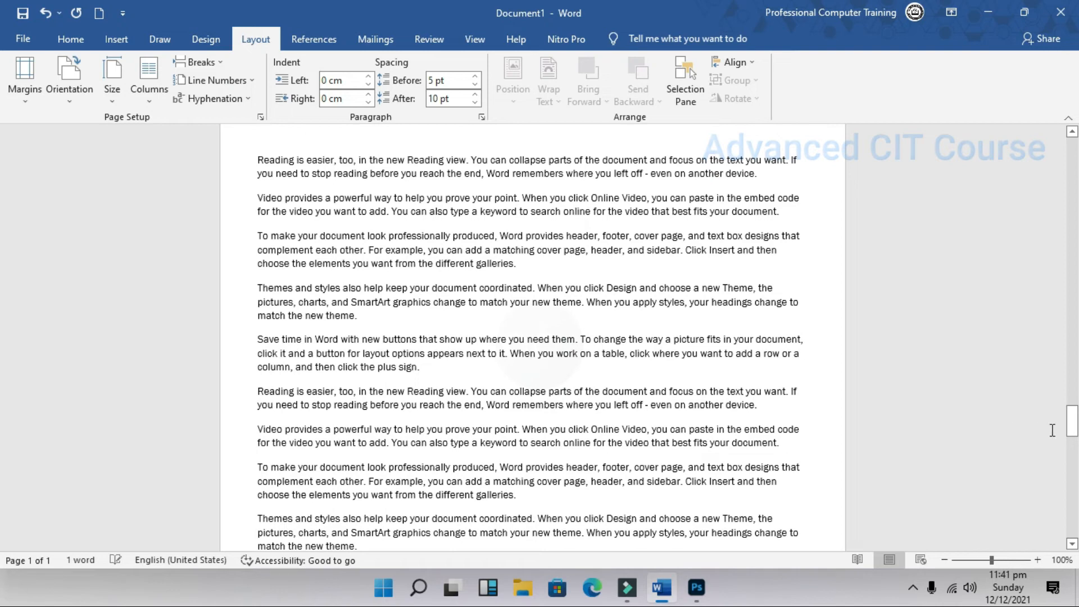
scroll(2, 437, "up", 5)
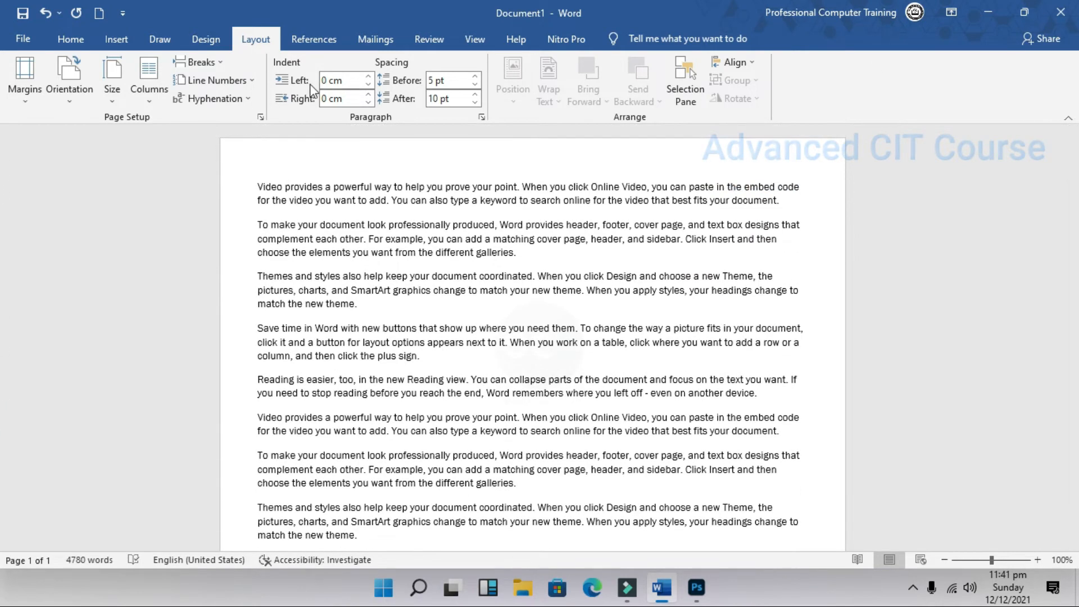
left_click(251, 86)
left_click(256, 113)
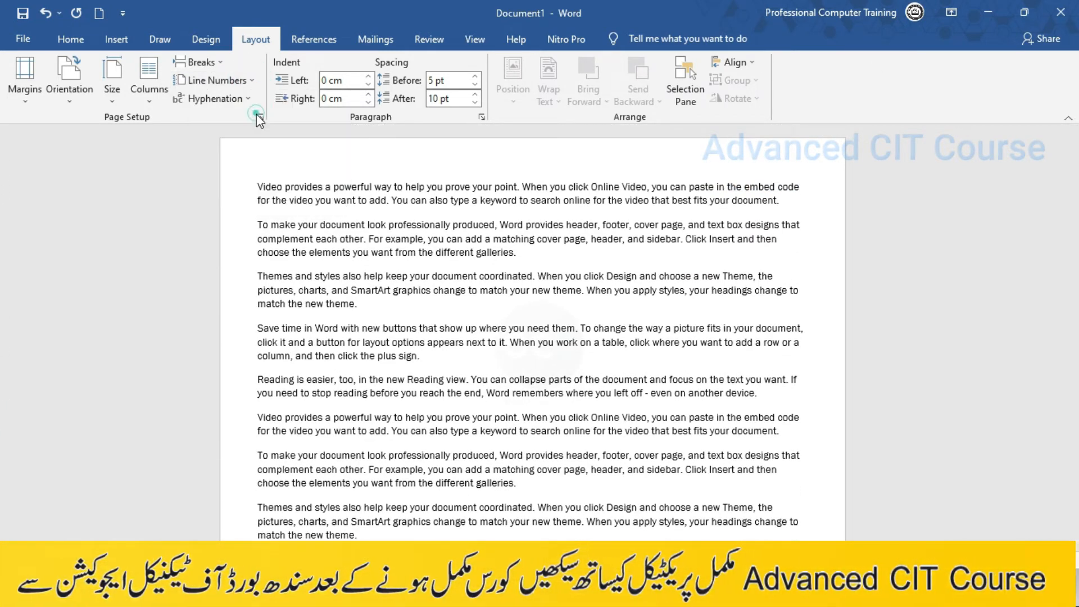
scroll(256, 272, "down", 2)
scroll(261, 374, "up", 5)
scroll(260, 374, "up", 20)
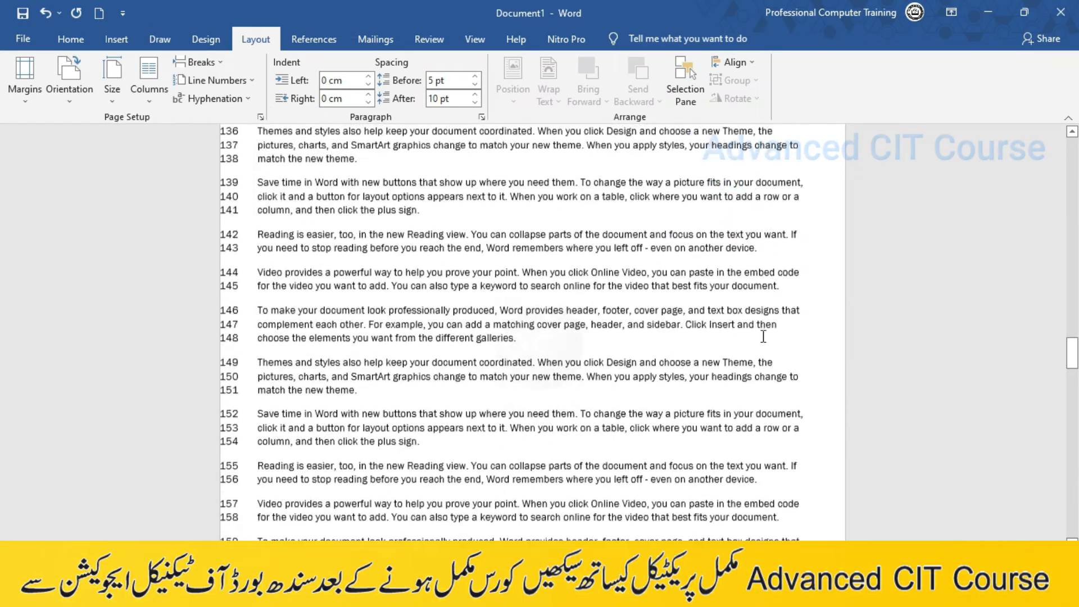
scroll(2, 367, "up", 20)
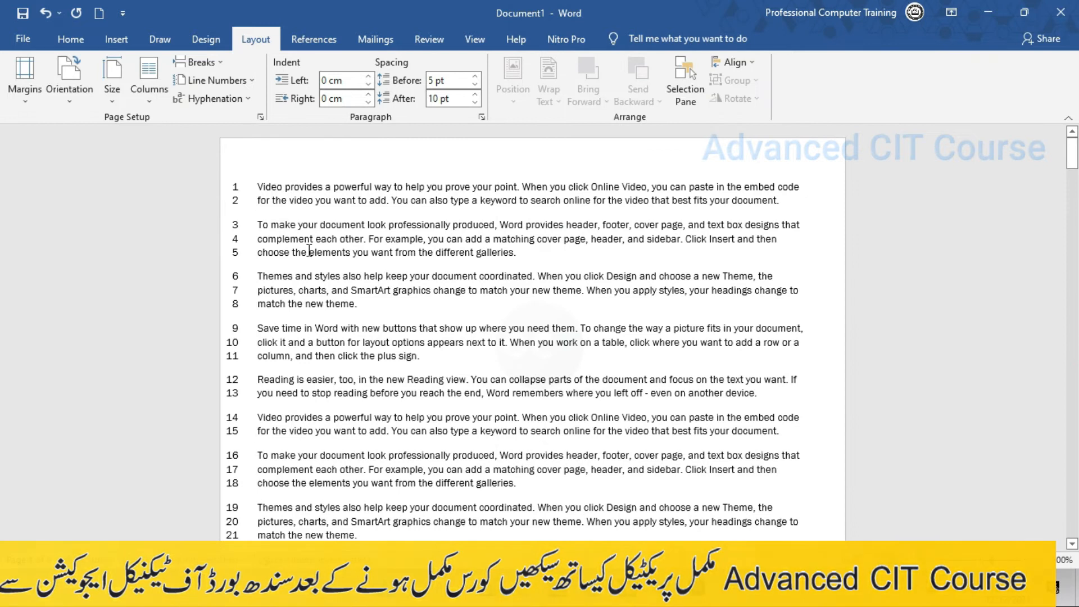
Step: Make the line numbering restart on each page and check it through the document
left_click(223, 62)
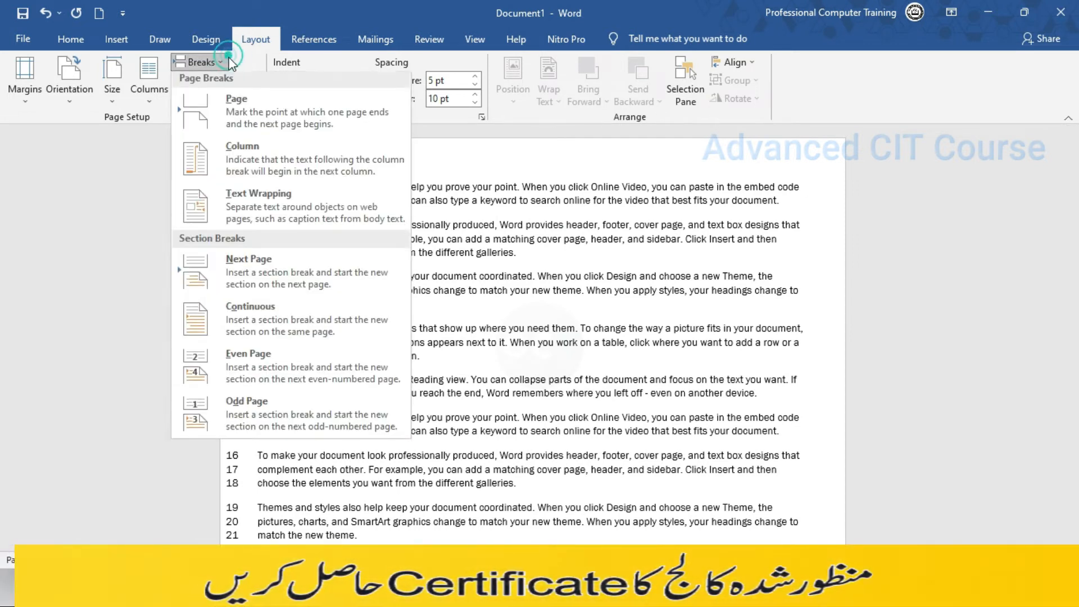
left_click(228, 62)
left_click(251, 82)
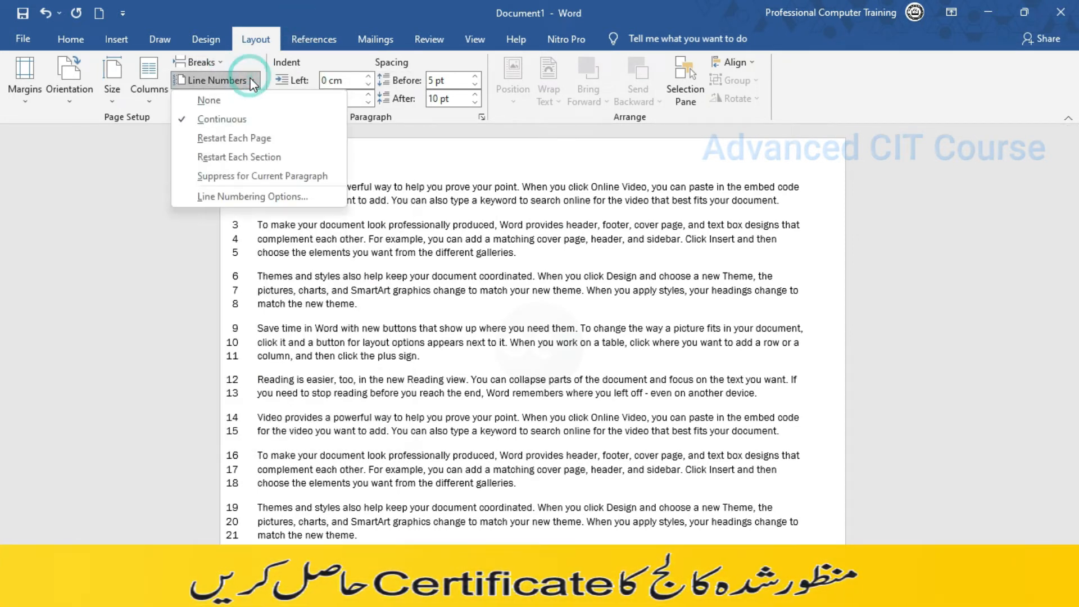
left_click(290, 139)
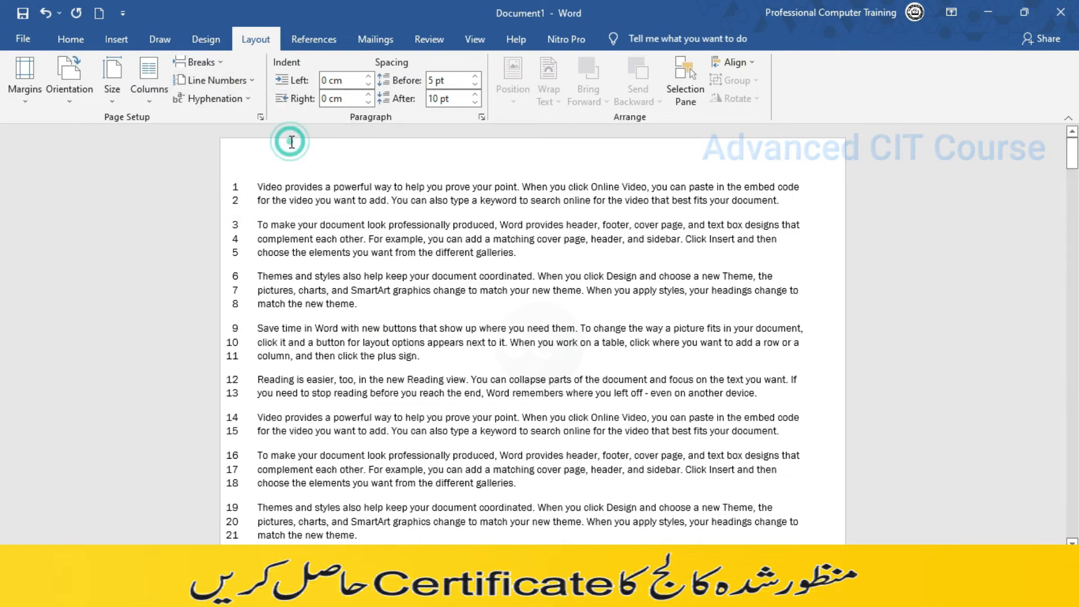
scroll(383, 264, "down", 10)
scroll(414, 361, "down", 20)
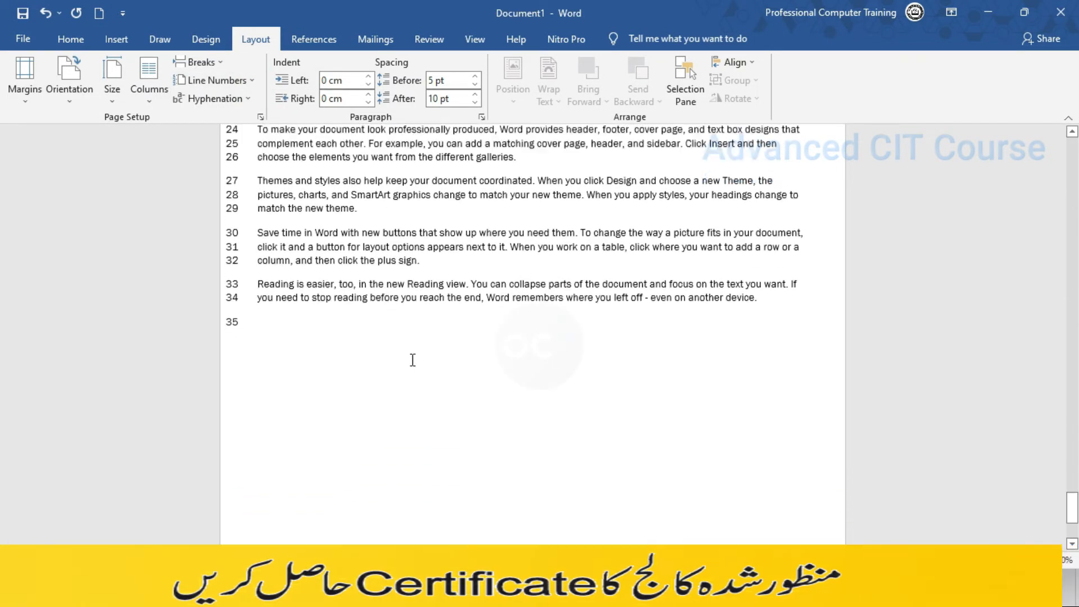
scroll(414, 361, "up", 20)
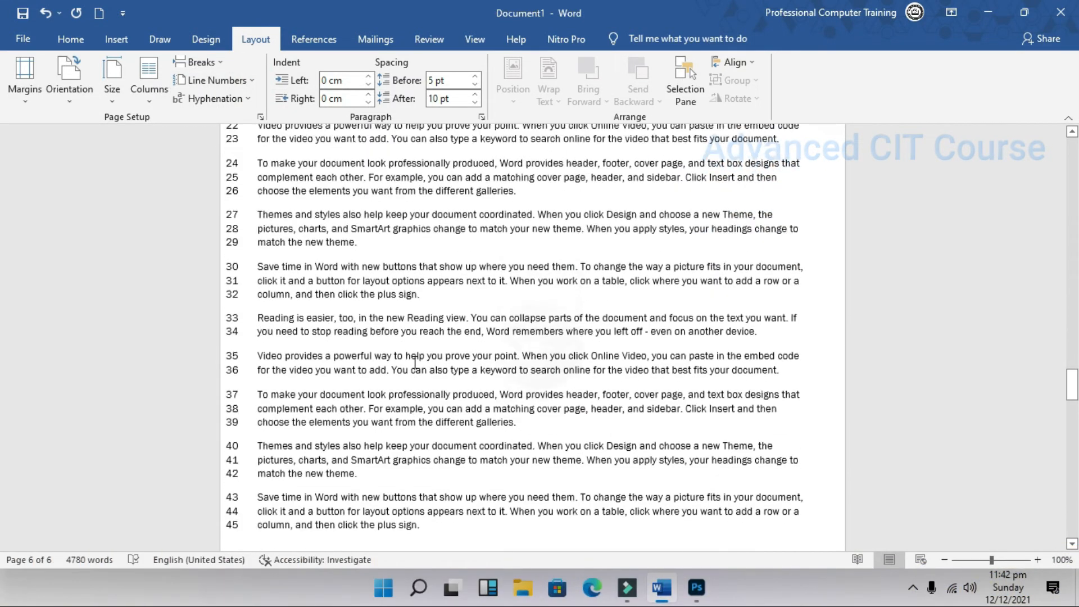
Step: Remove the line numbers from the document
left_click(257, 78)
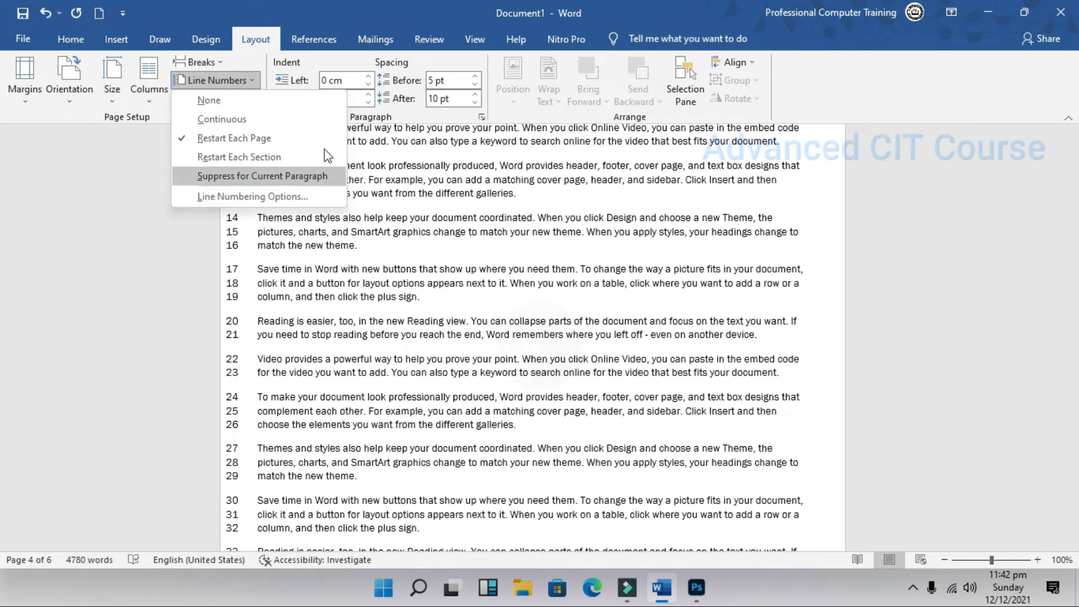
left_click(280, 105)
scroll(449, 303, "up", 18)
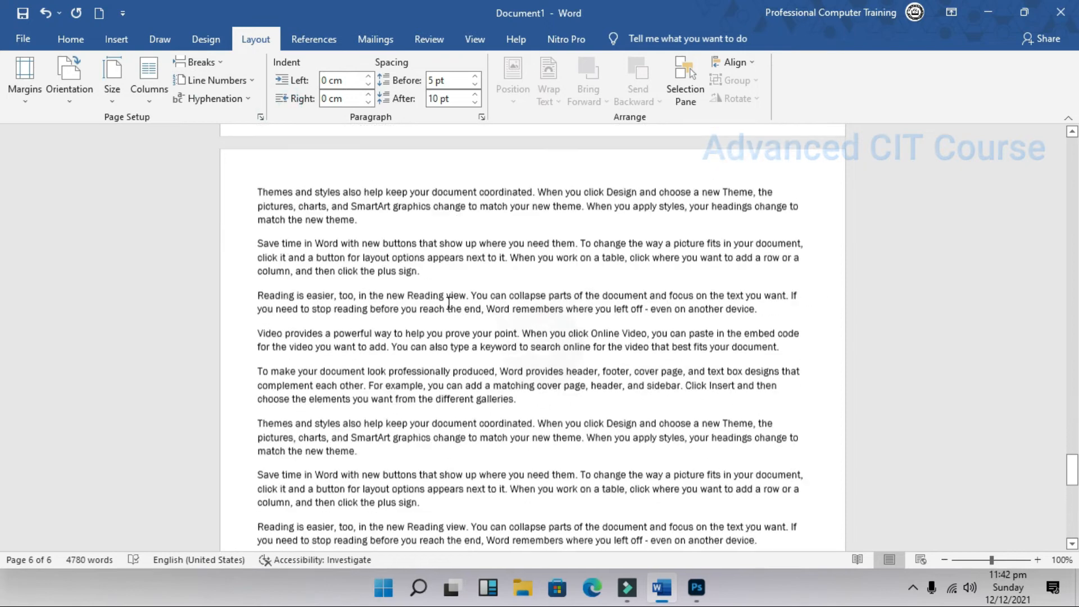
Step: Set the left indent of the second and third paragraphs to 10 cm and the right indent to -0.7 cm
left_click_drag(1072, 444, 1073, 152)
left_click_drag(256, 219, 469, 302)
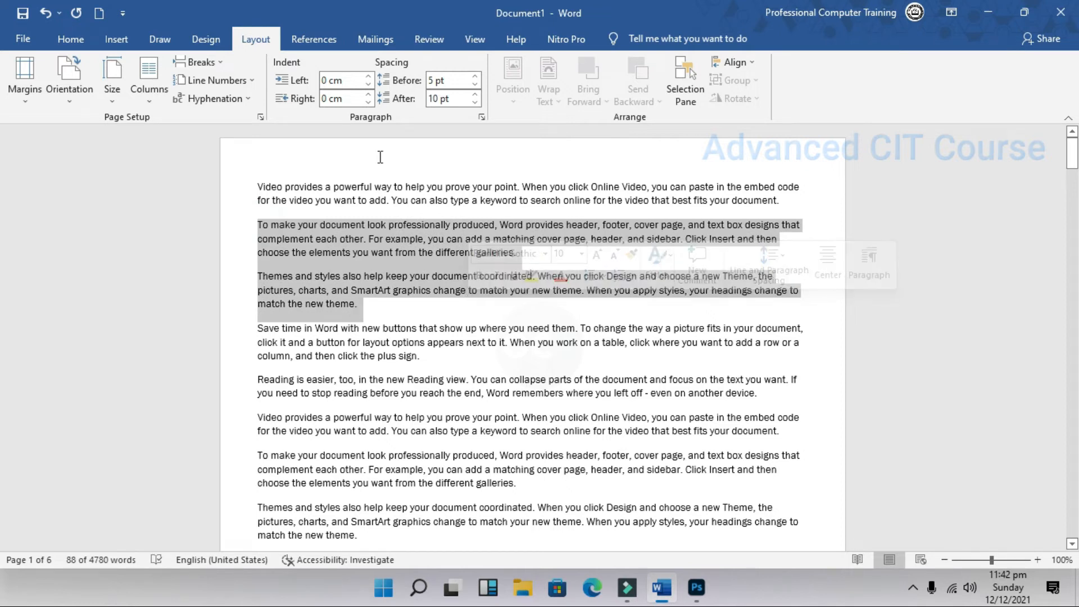
left_click(369, 77)
left_click(369, 77)
left_click(369, 77)
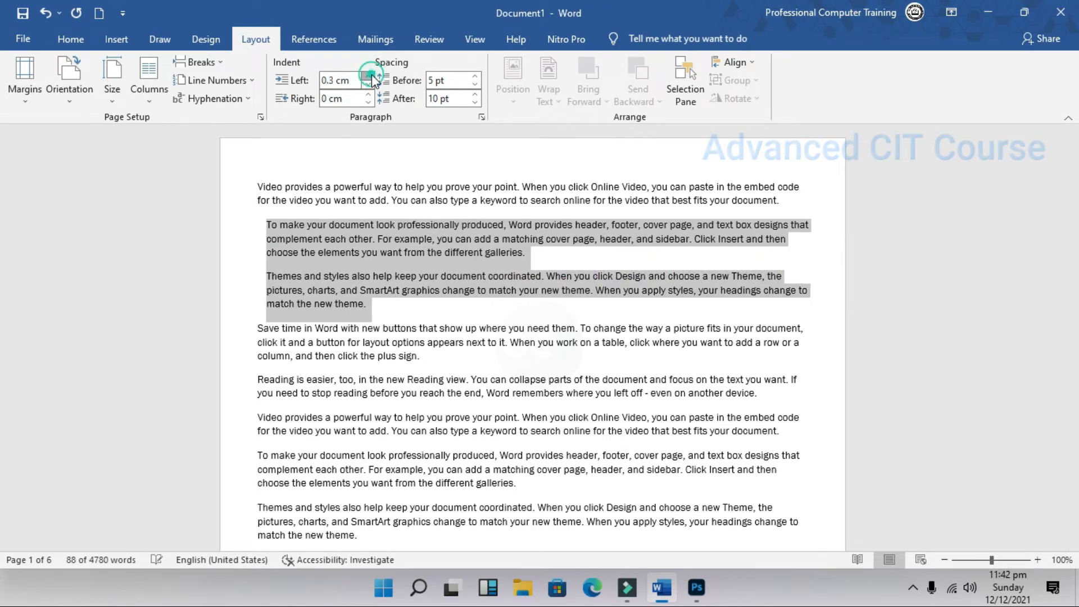
left_click(368, 77)
left_click(368, 77)
left_click(368, 77)
left_click(369, 77)
left_click(369, 77)
left_click(368, 77)
left_click_drag(369, 77, 367, 102)
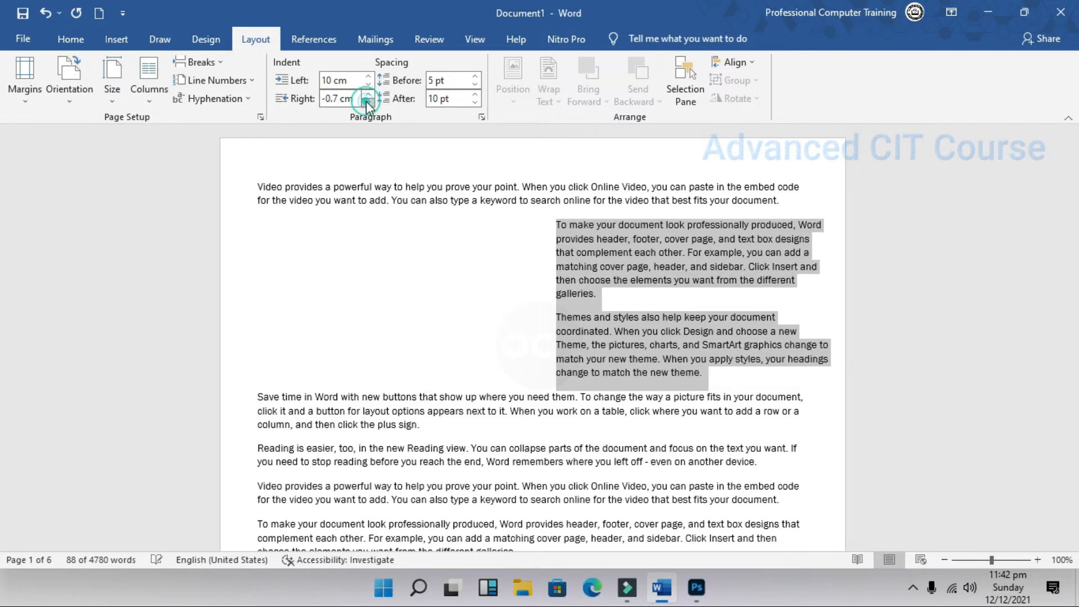
Step: Set the spacing before the fifth and sixth paragraphs to 30 pt
left_click(254, 448)
left_click_drag(255, 448, 791, 503)
left_click(476, 76)
left_click(475, 77)
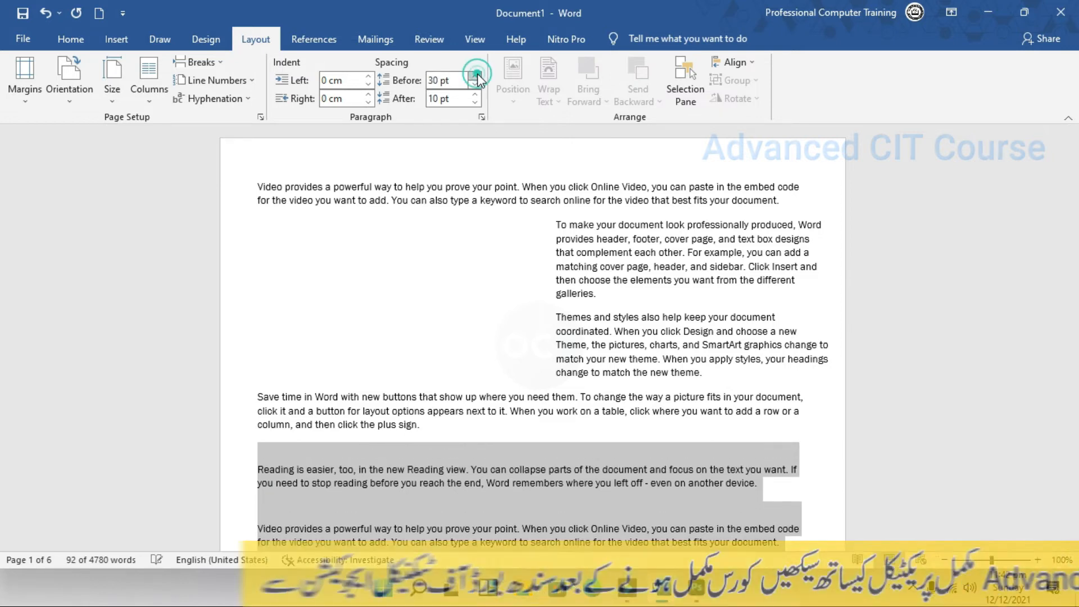
left_click(475, 76)
left_click(475, 76)
Step: Set the spacing after the fifth and sixth paragraphs to 36 pt
left_click(476, 95)
left_click(475, 96)
left_click(476, 95)
left_click(475, 95)
left_click(475, 96)
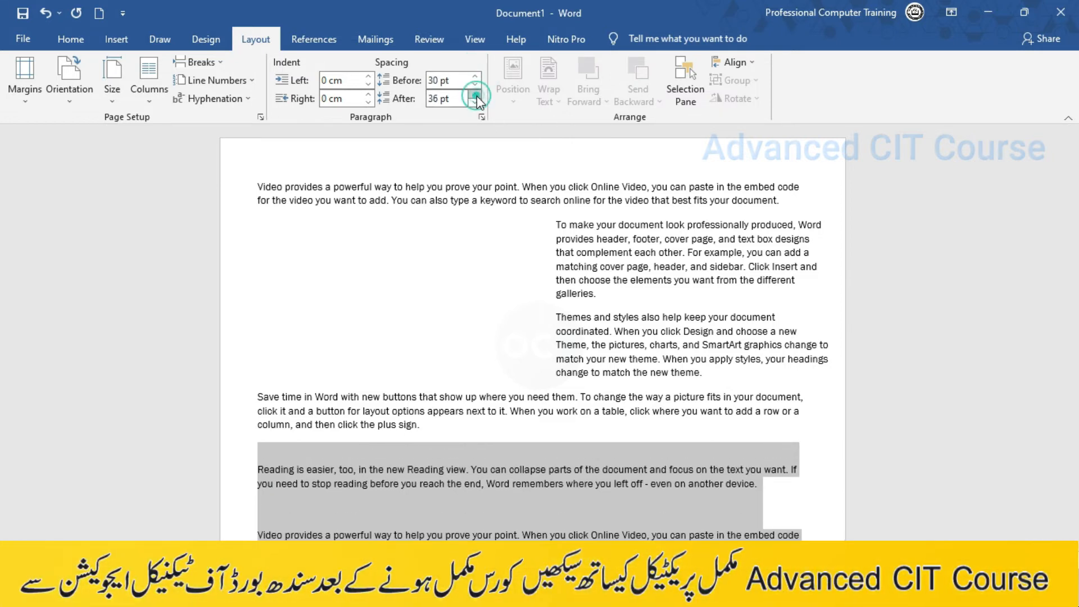
left_click(690, 472)
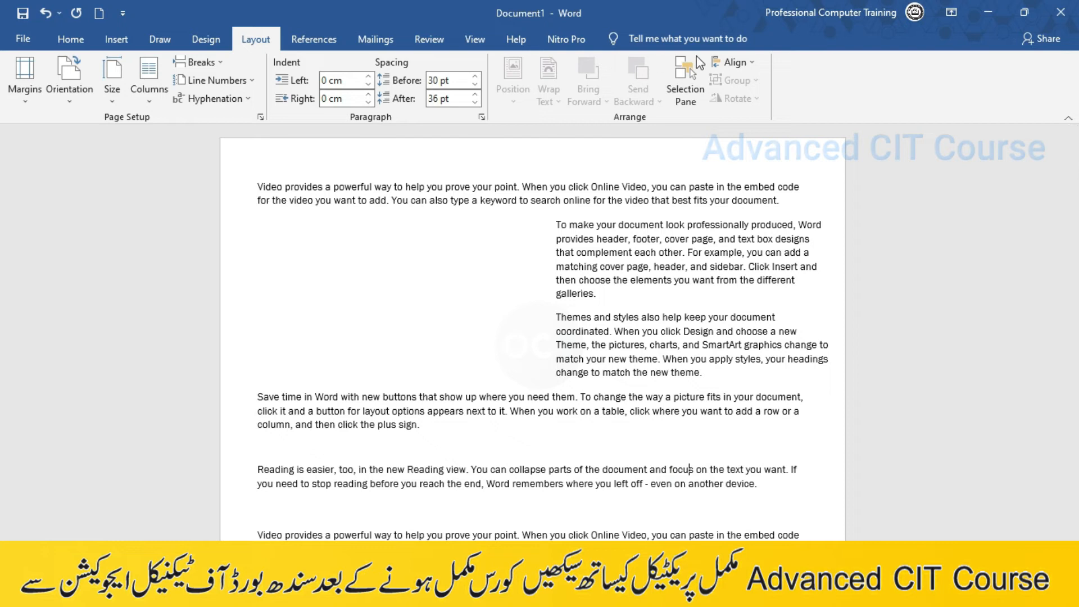